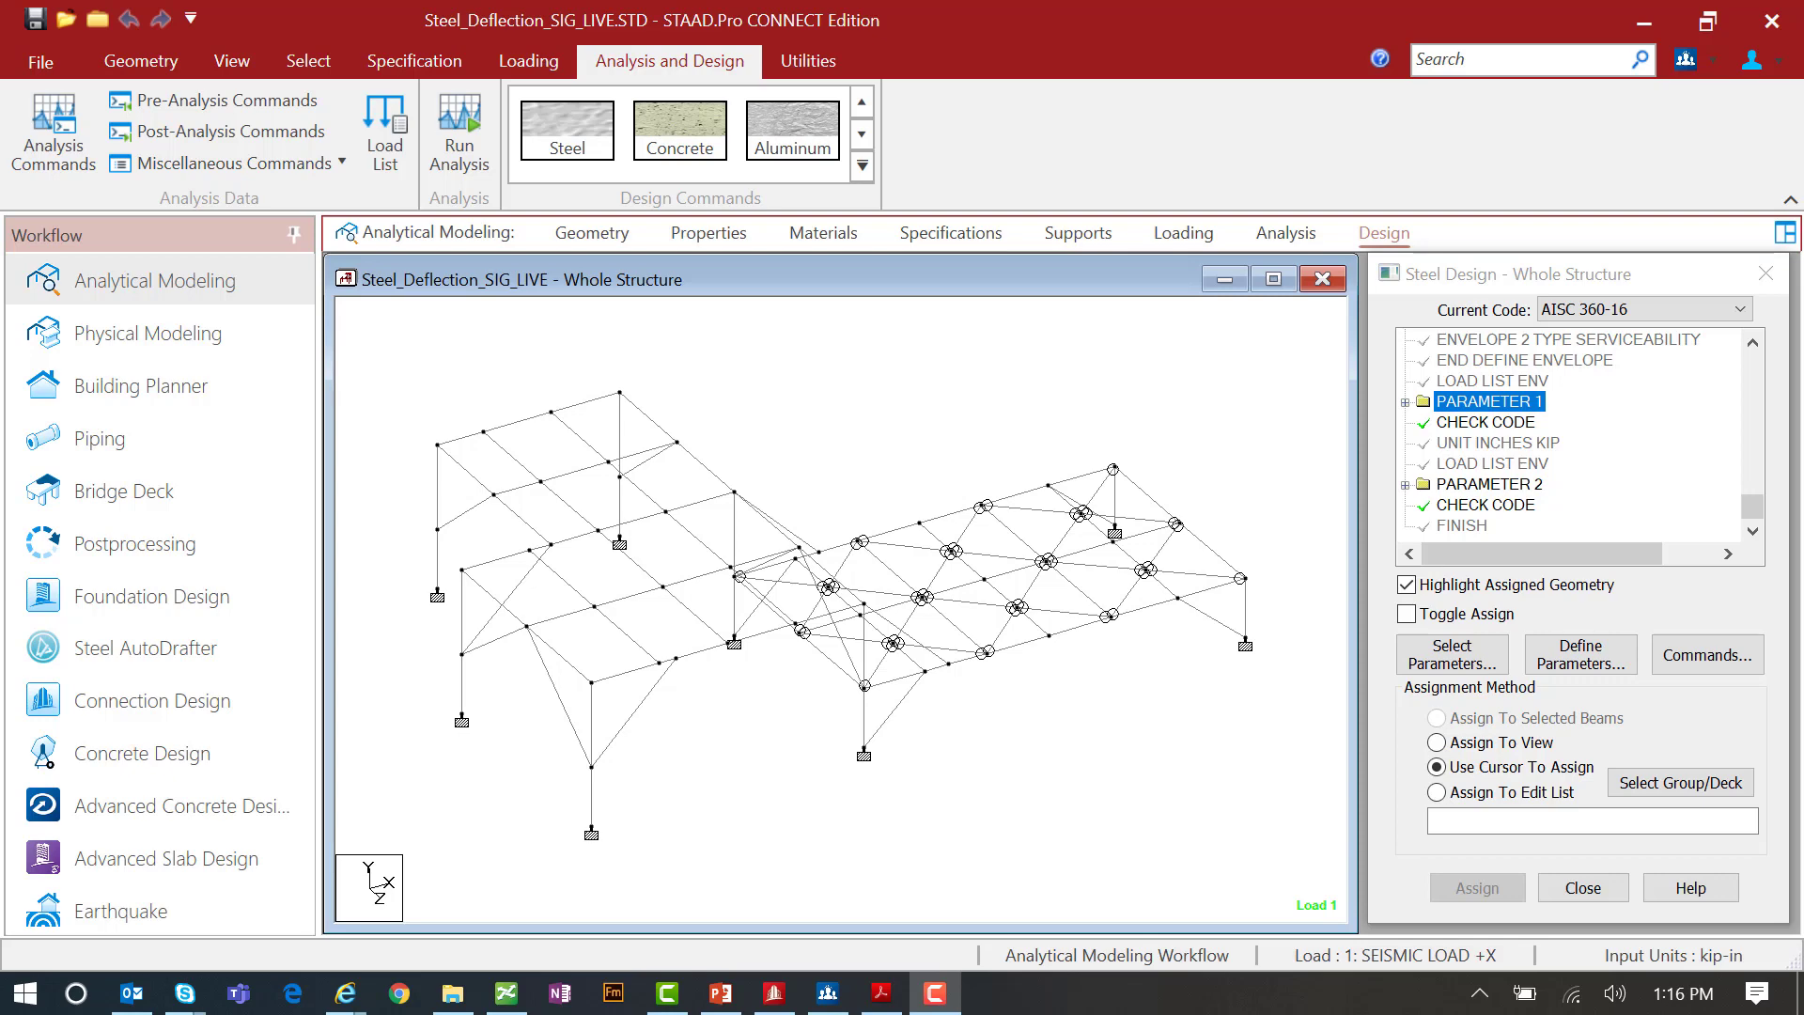
Highlight the beams covered by the Parameter 1 and Parameter 2 code checks, then start the analysis
click(1455, 421)
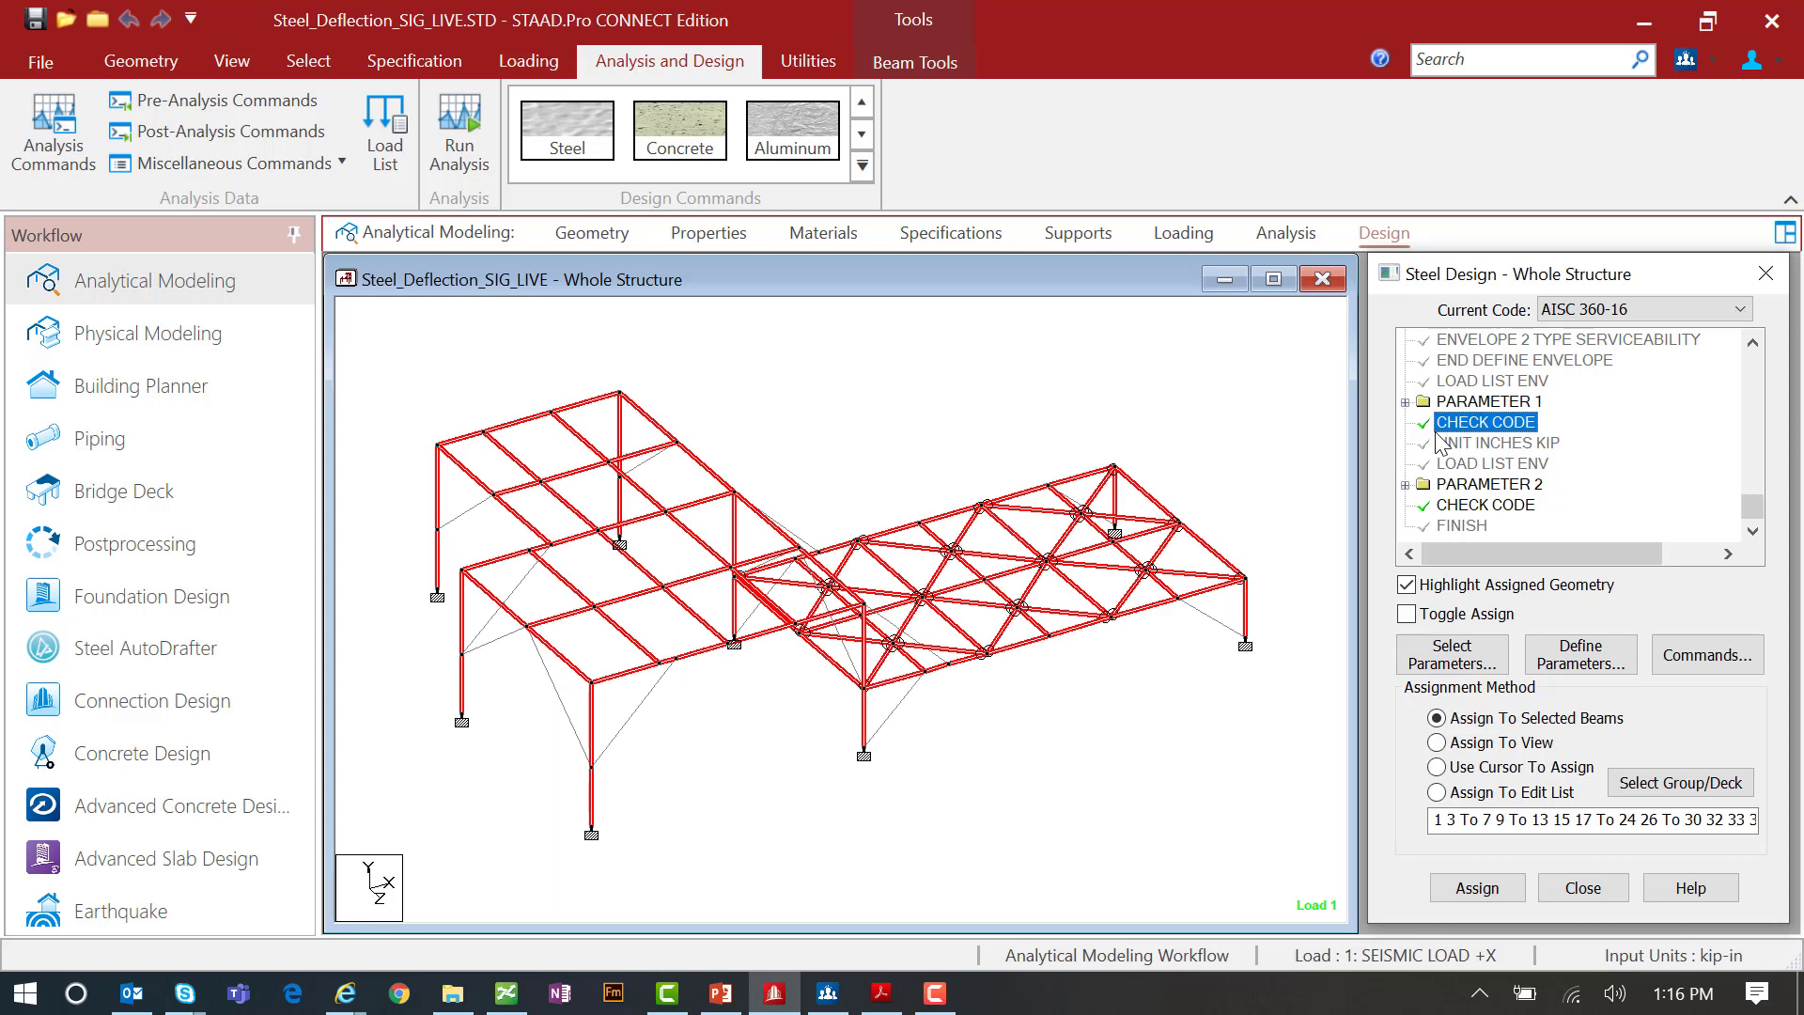
click(1493, 506)
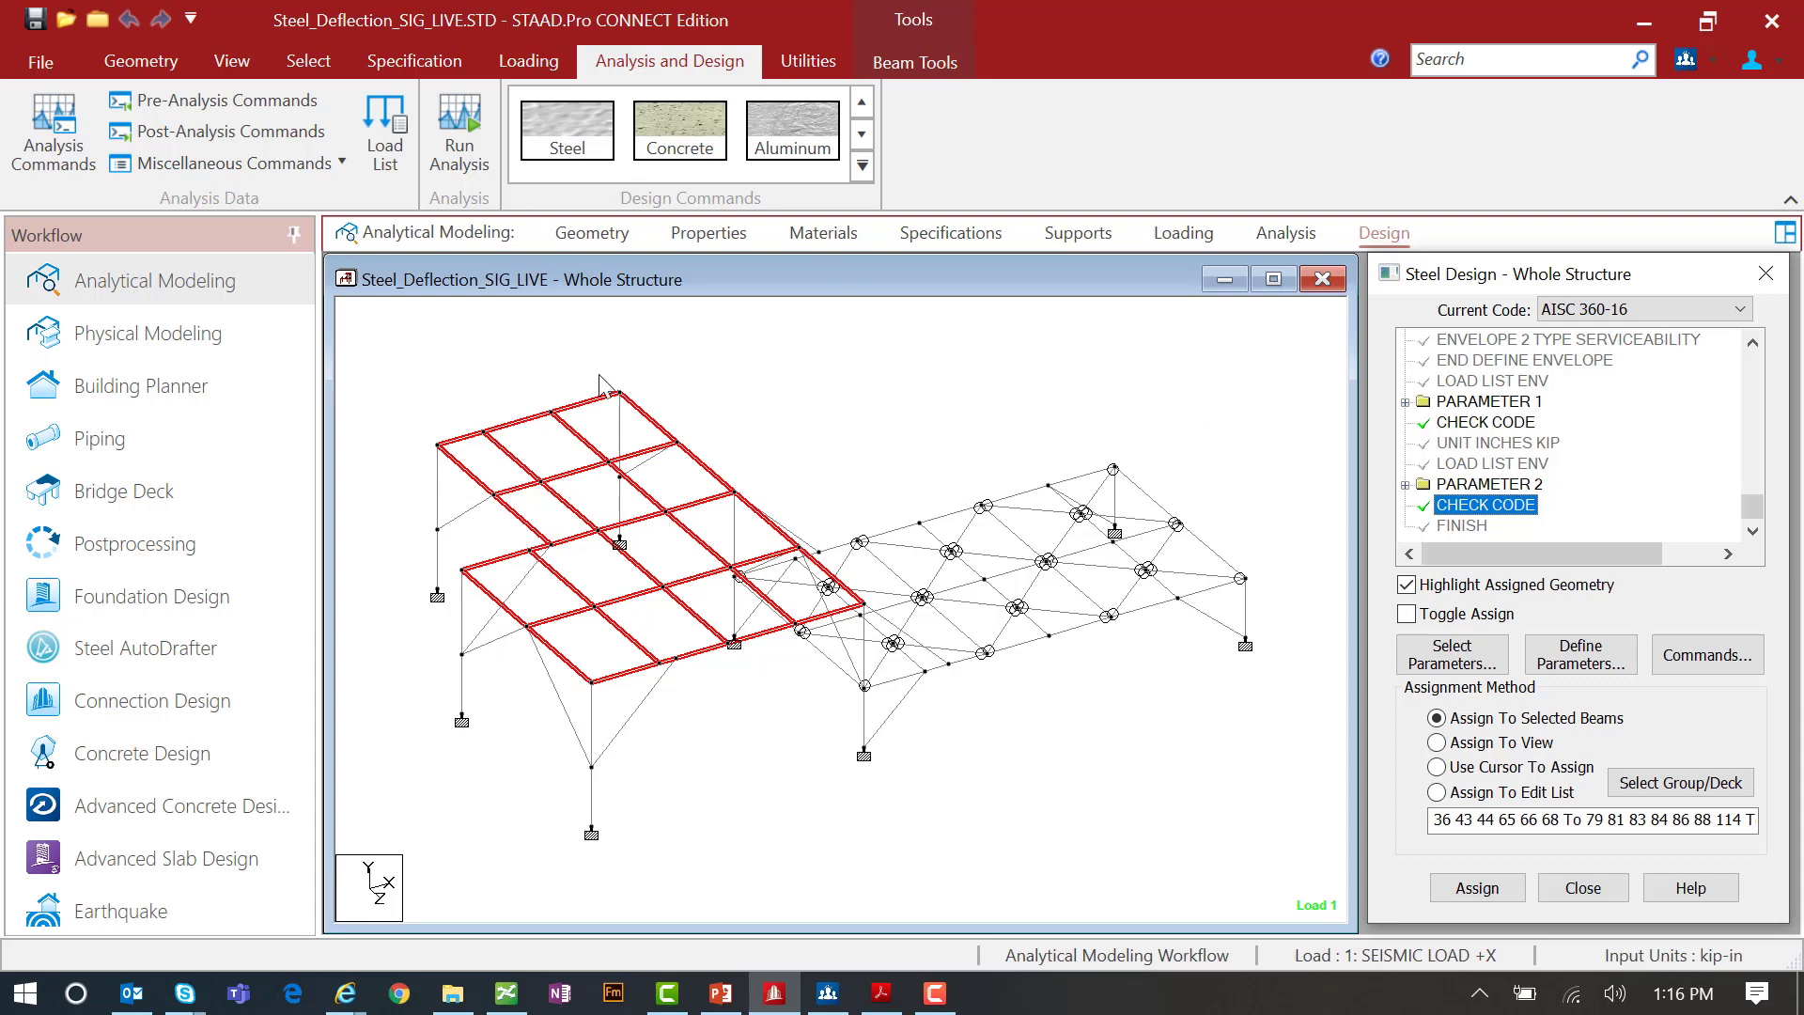
click(700, 399)
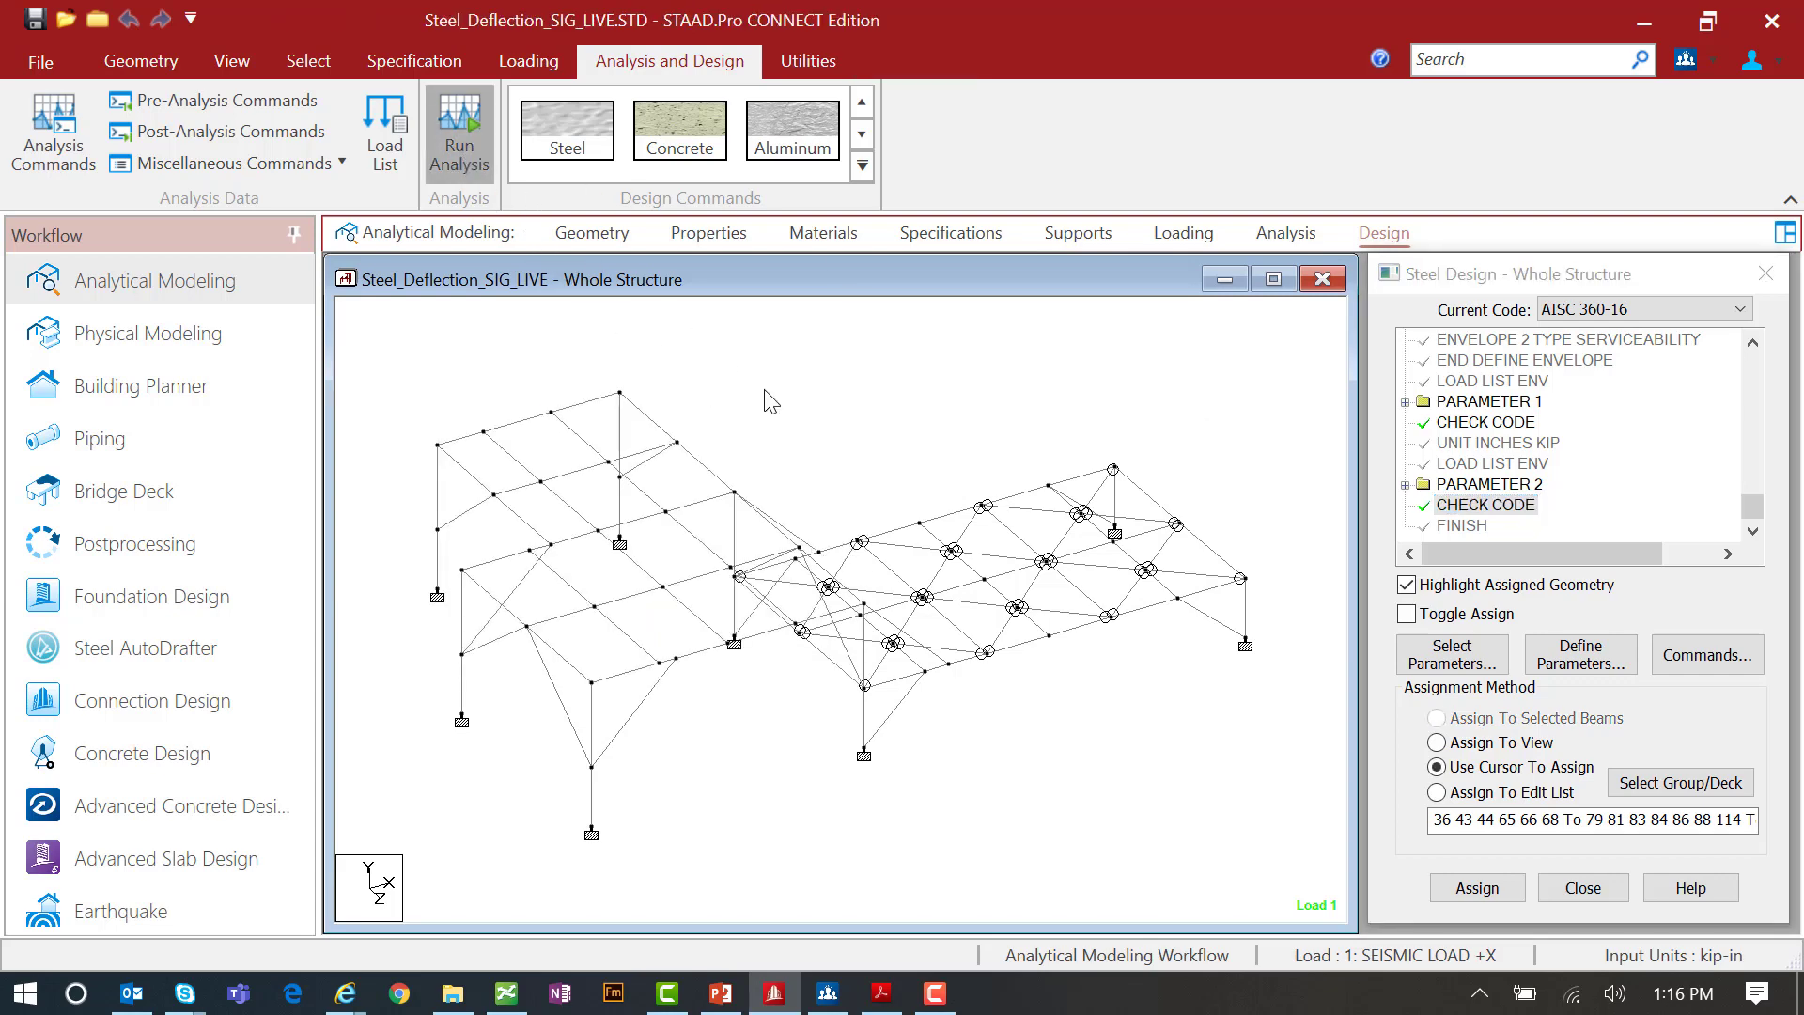
Run the analysis and steel design with Ctrl+F5 to 0 errors and choose to continue into post-processing
key(ctrl+F5)
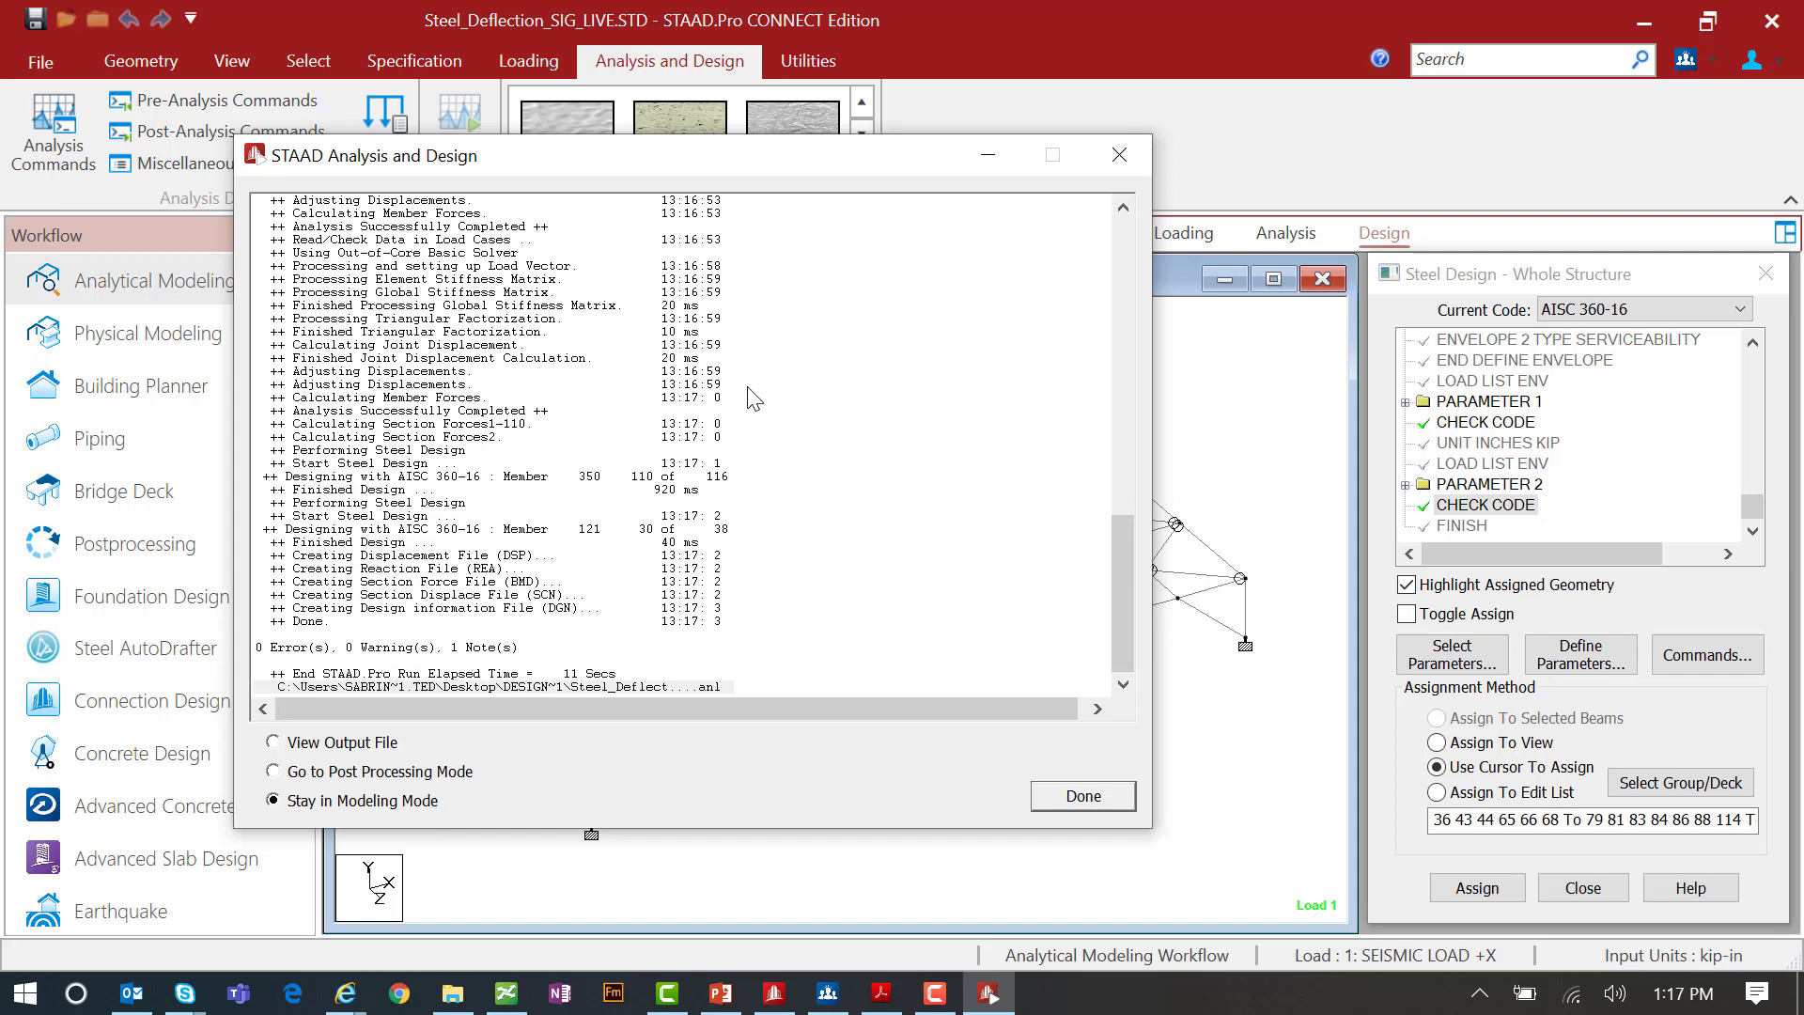
click(432, 773)
Enter post-processing with the ENVELOPE 1 results setup and switch to the Utilization layout
click(1060, 799)
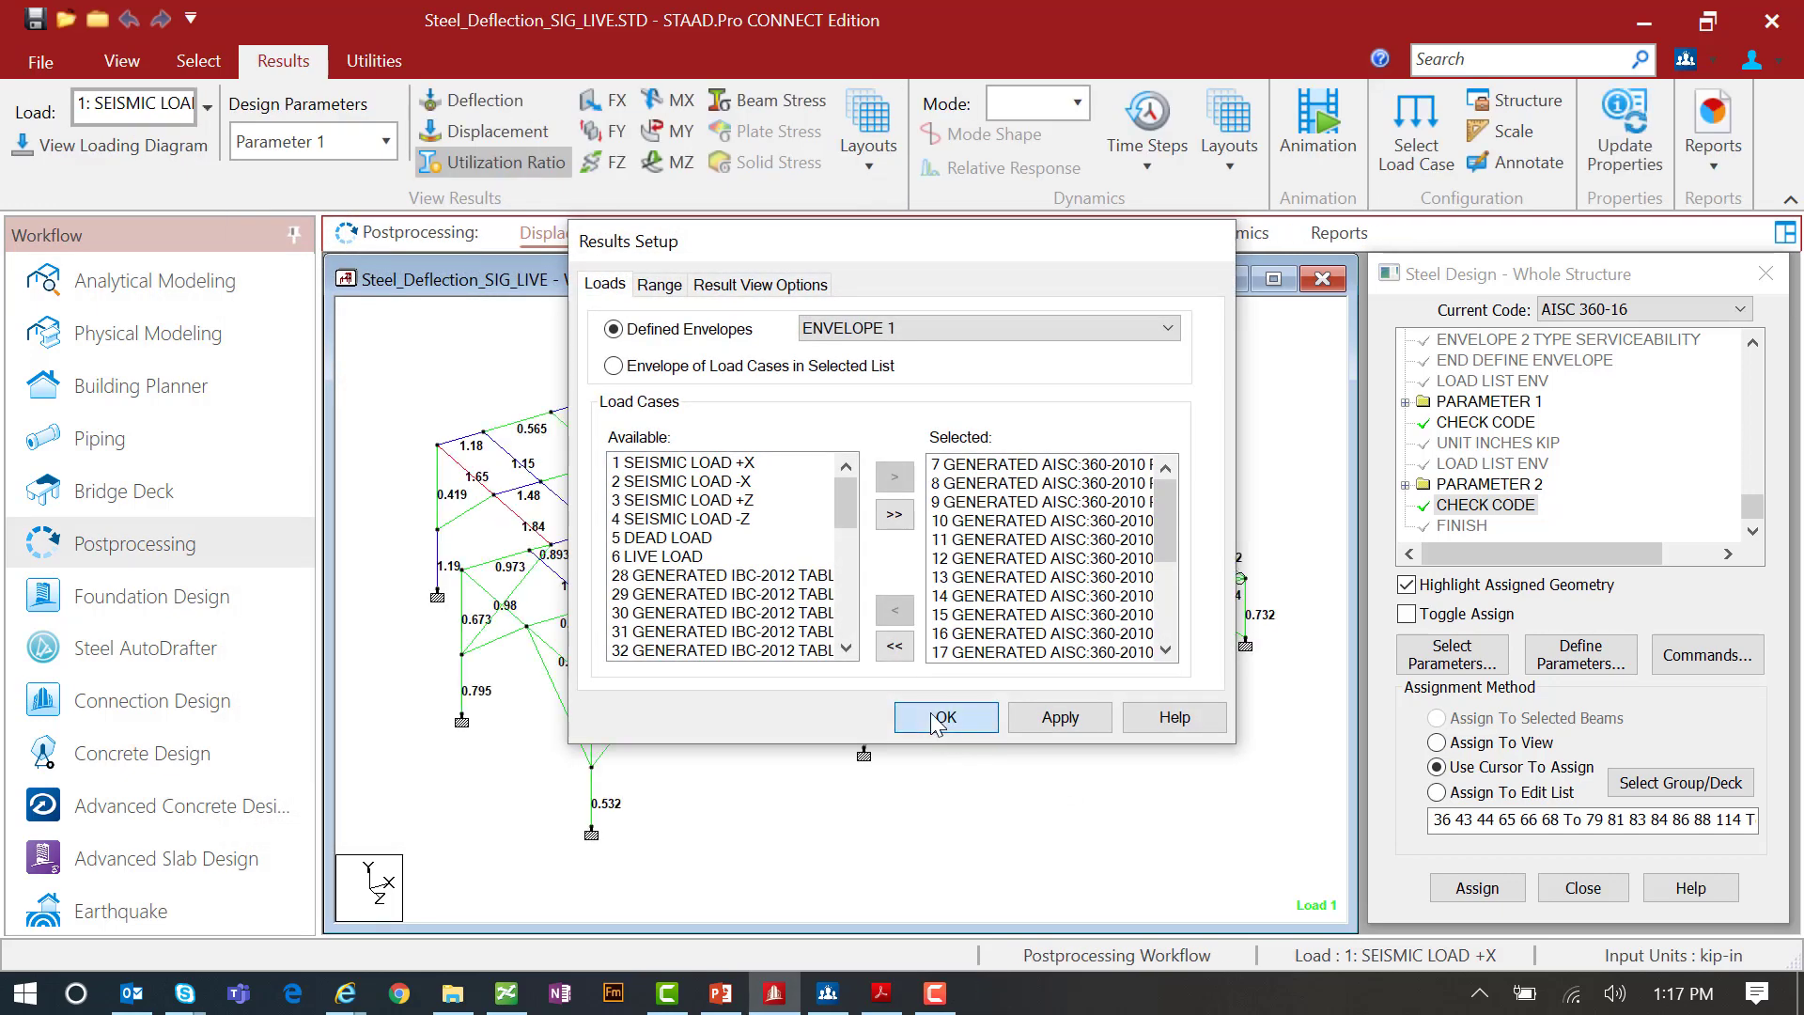
click(943, 718)
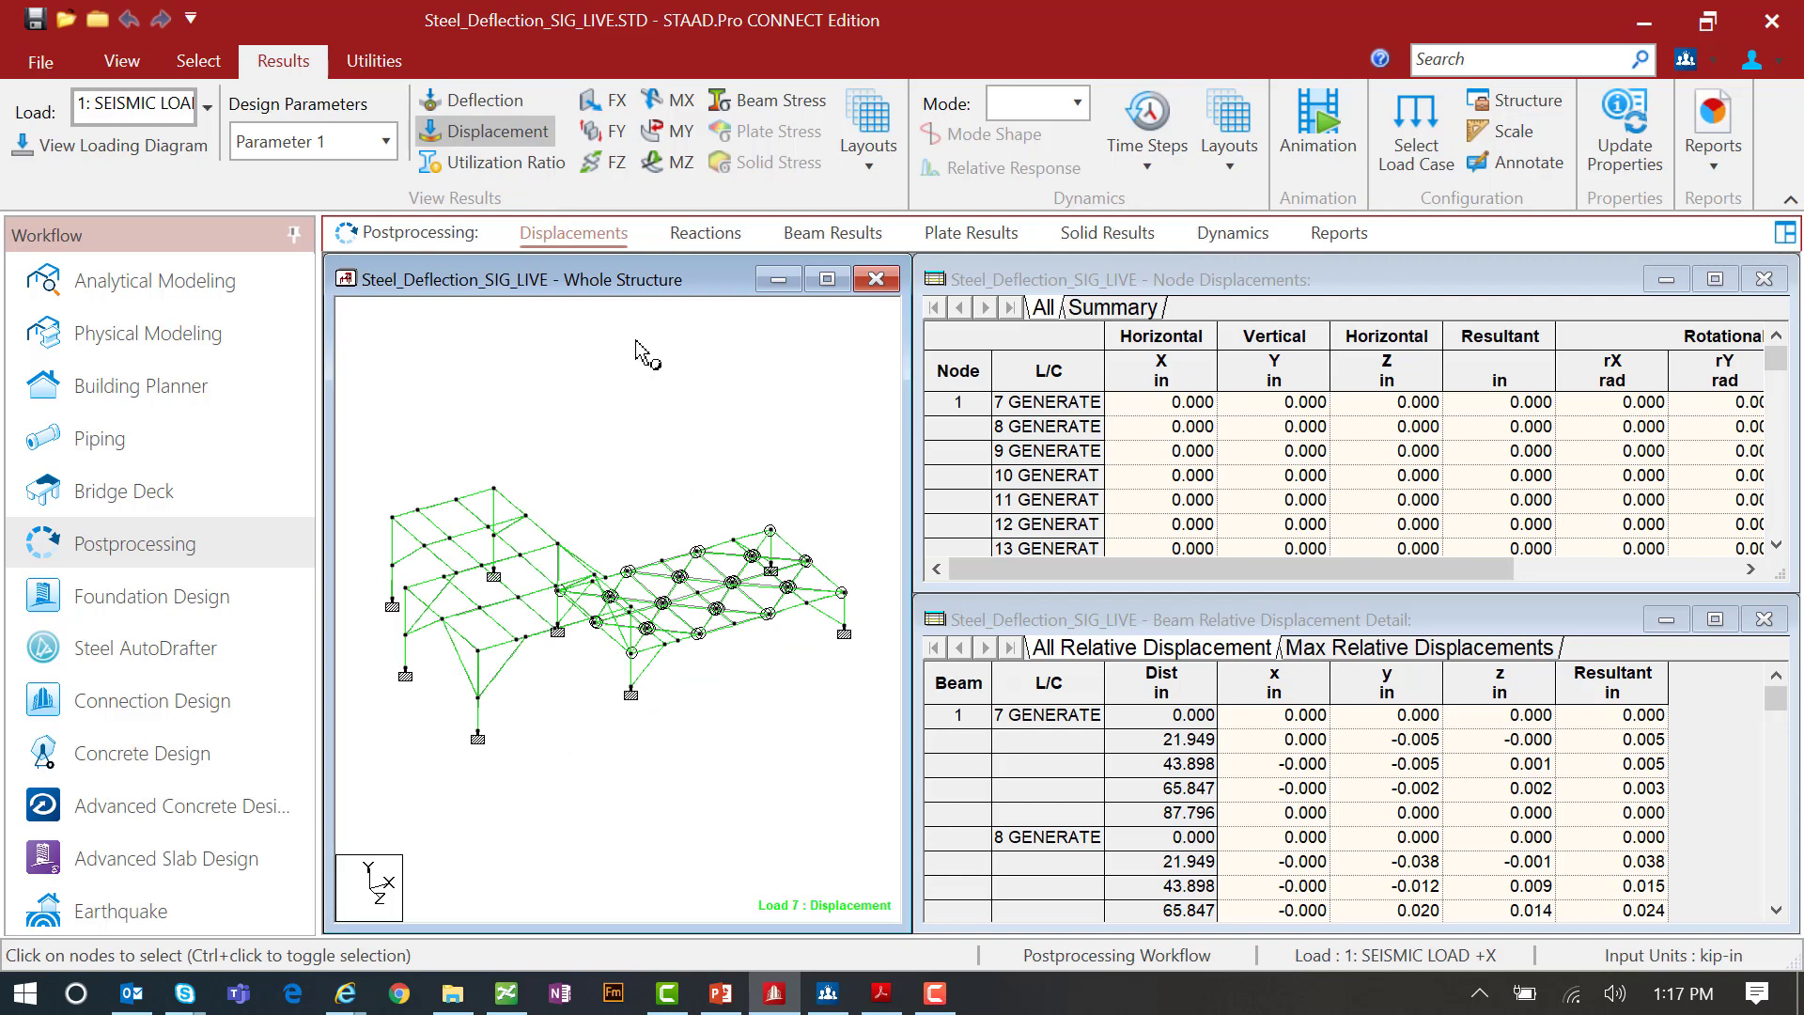
click(876, 148)
click(858, 421)
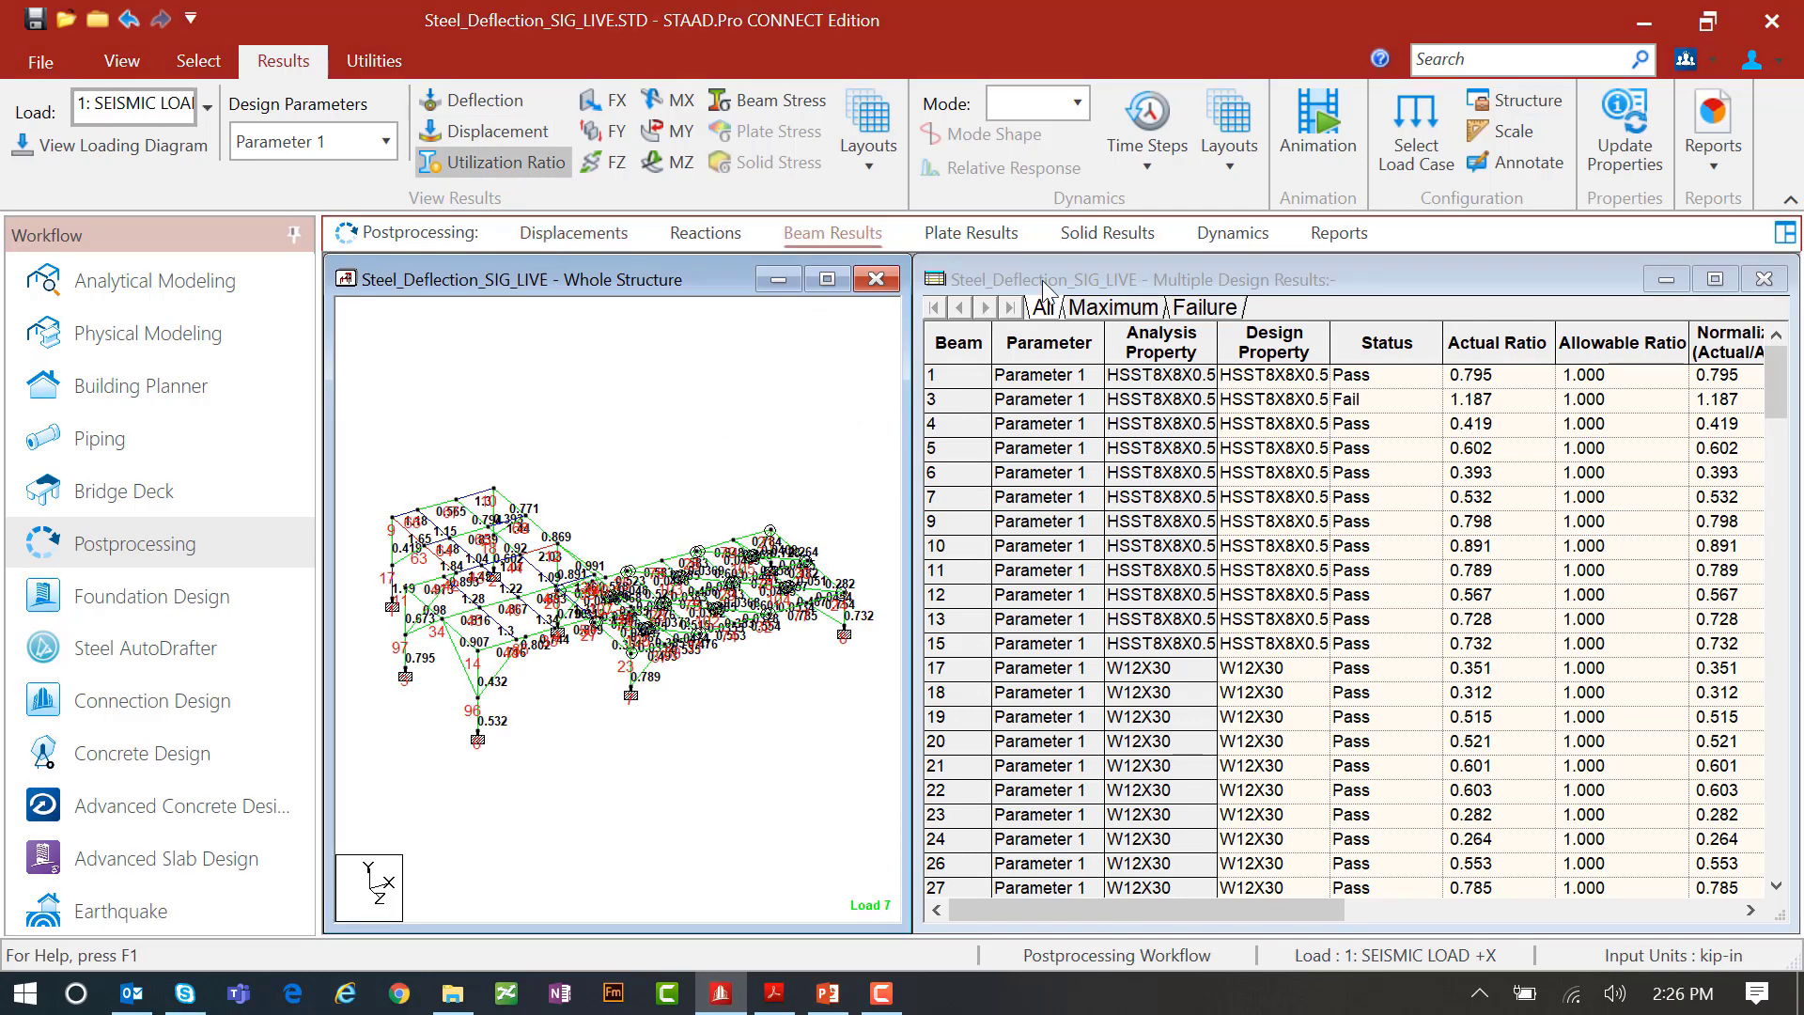
Show Parameter 2 design ratios on the model, then switch the Design Parameters view to Maximum
click(1042, 280)
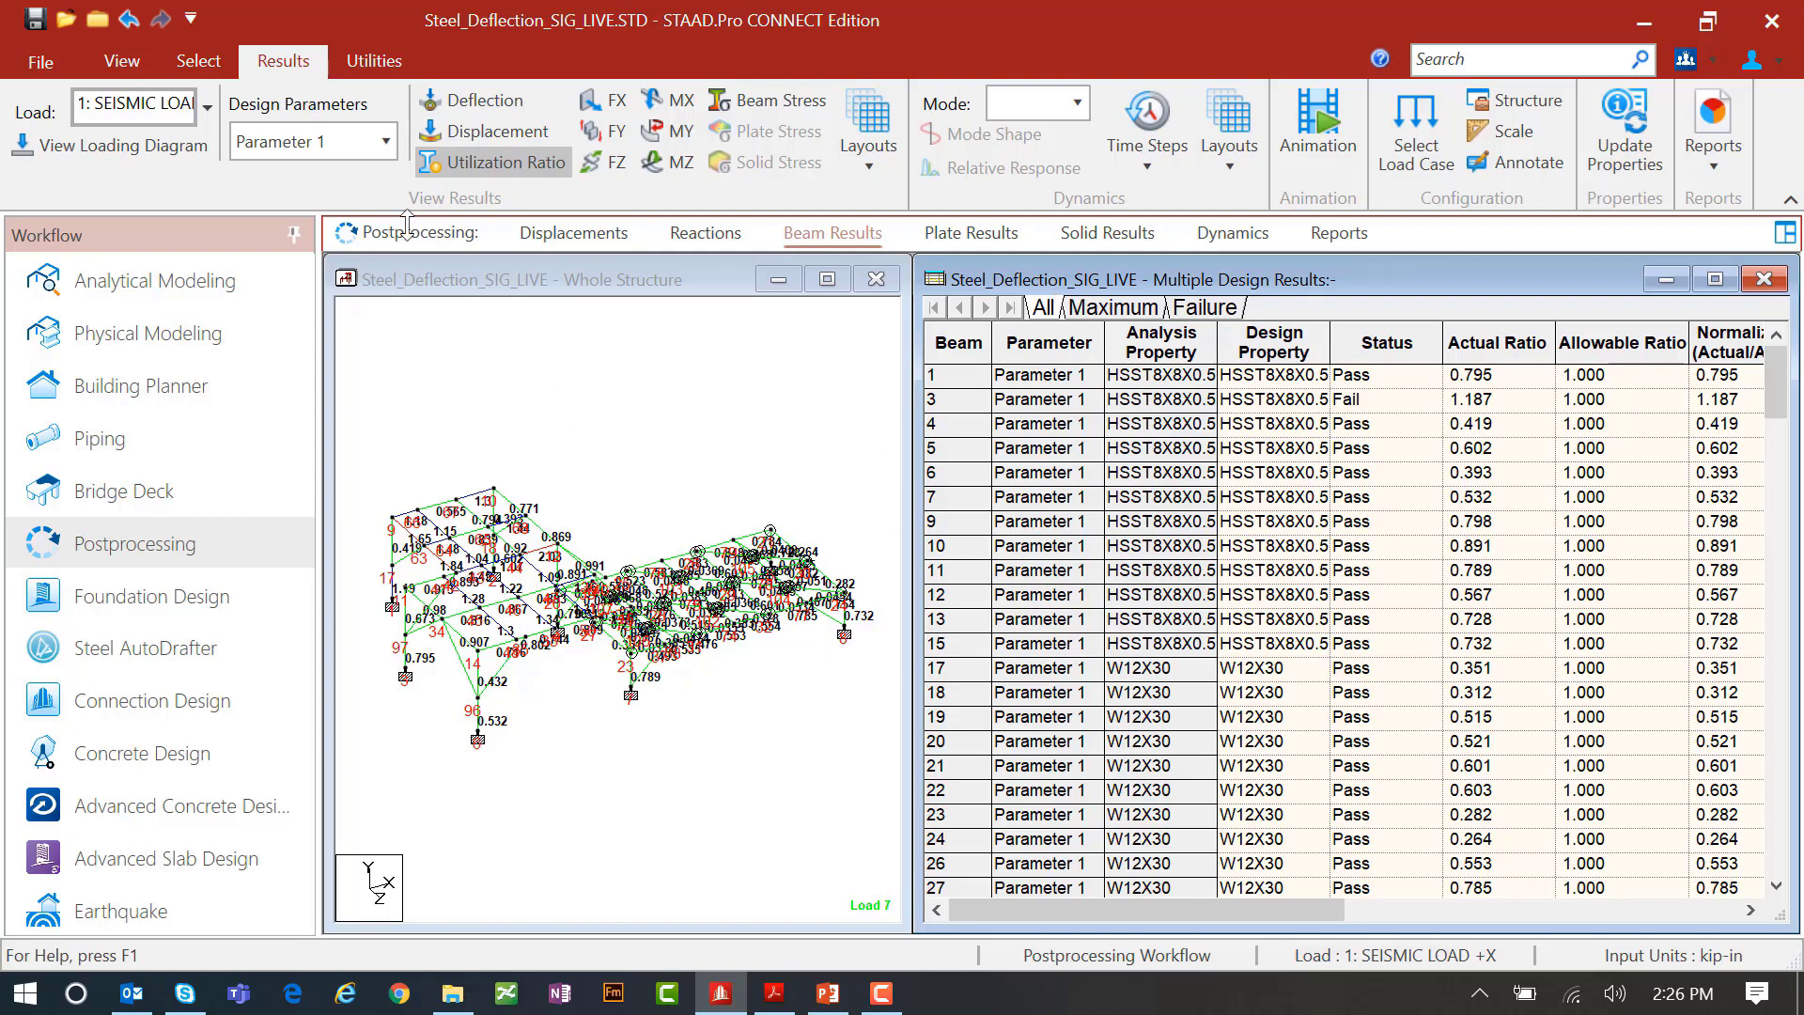
click(386, 137)
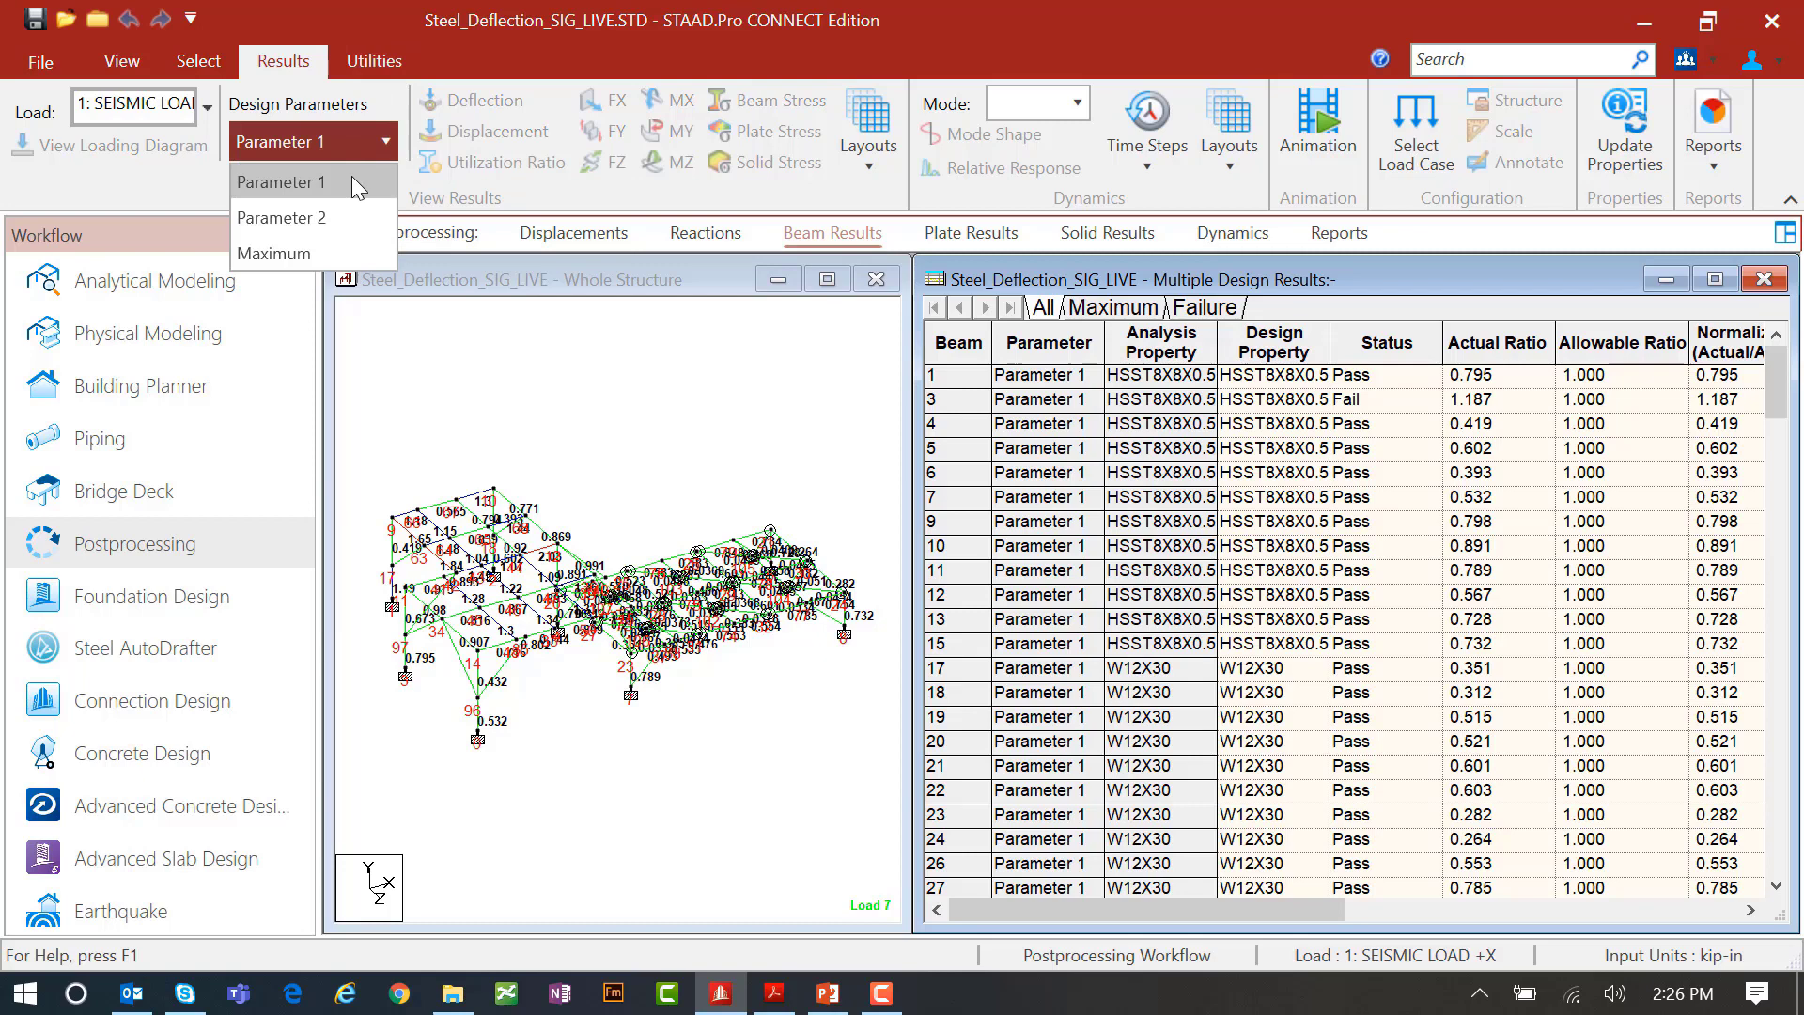
click(310, 217)
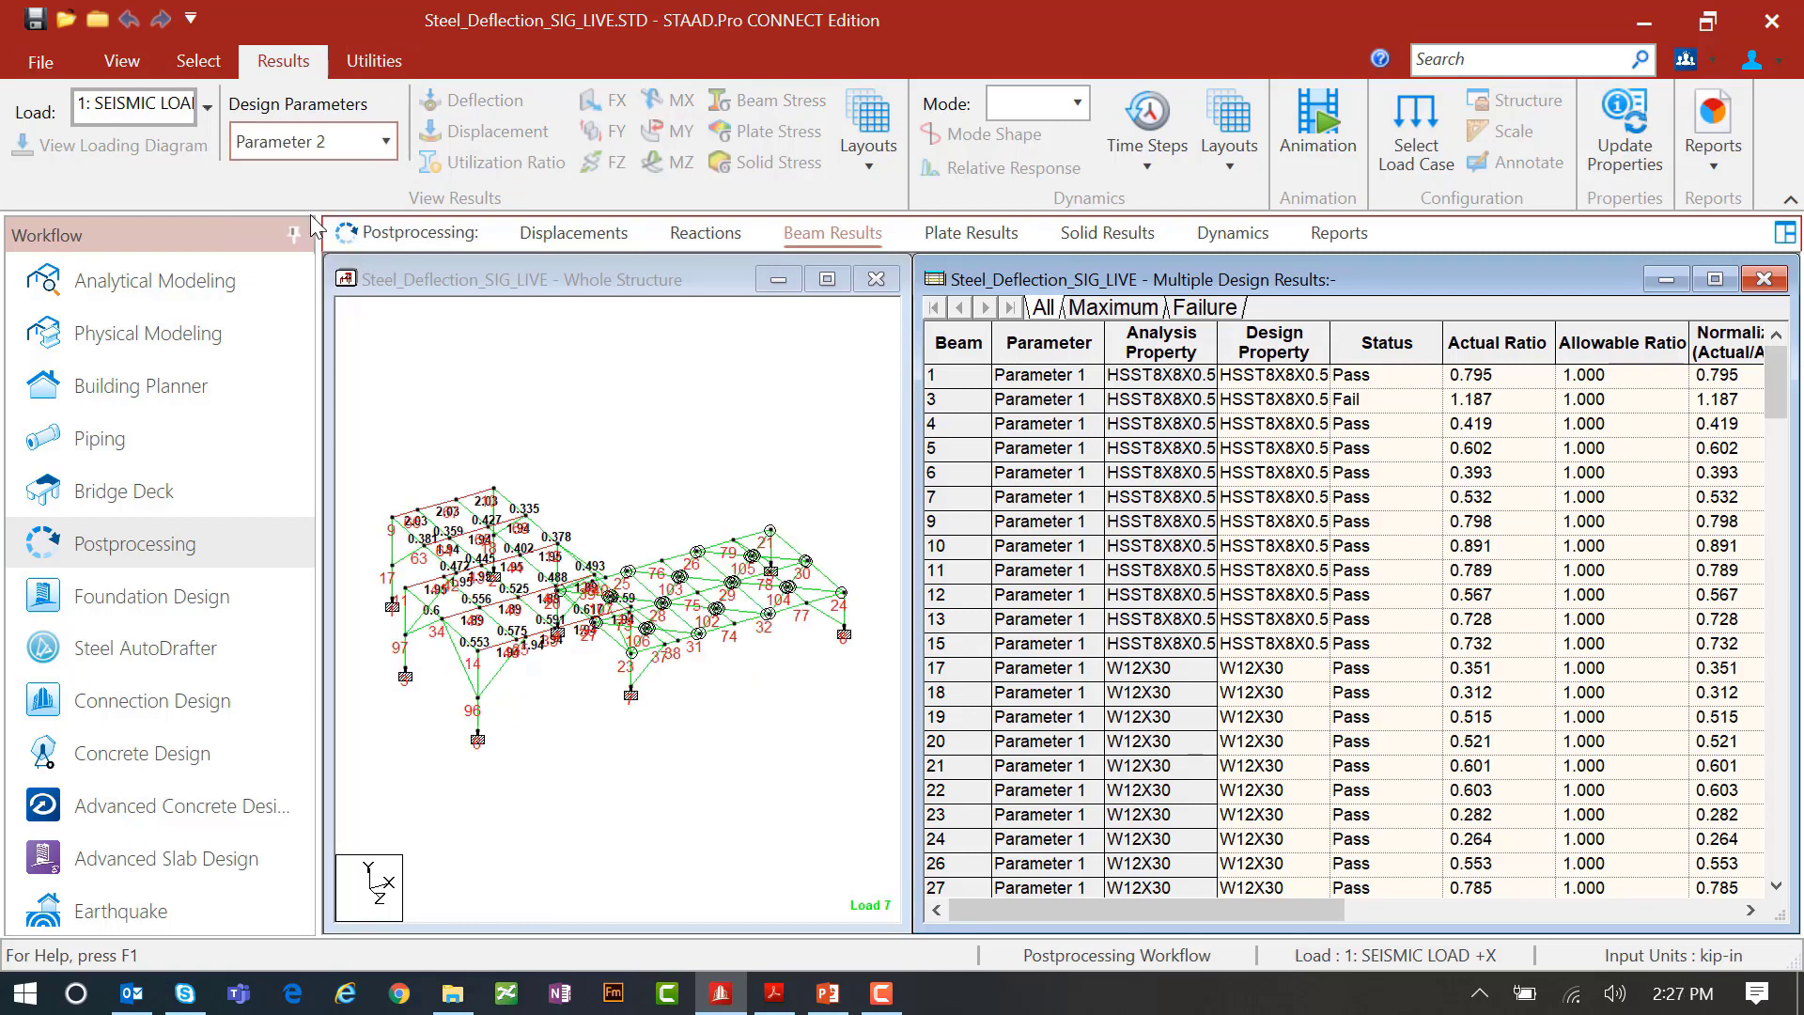
click(387, 142)
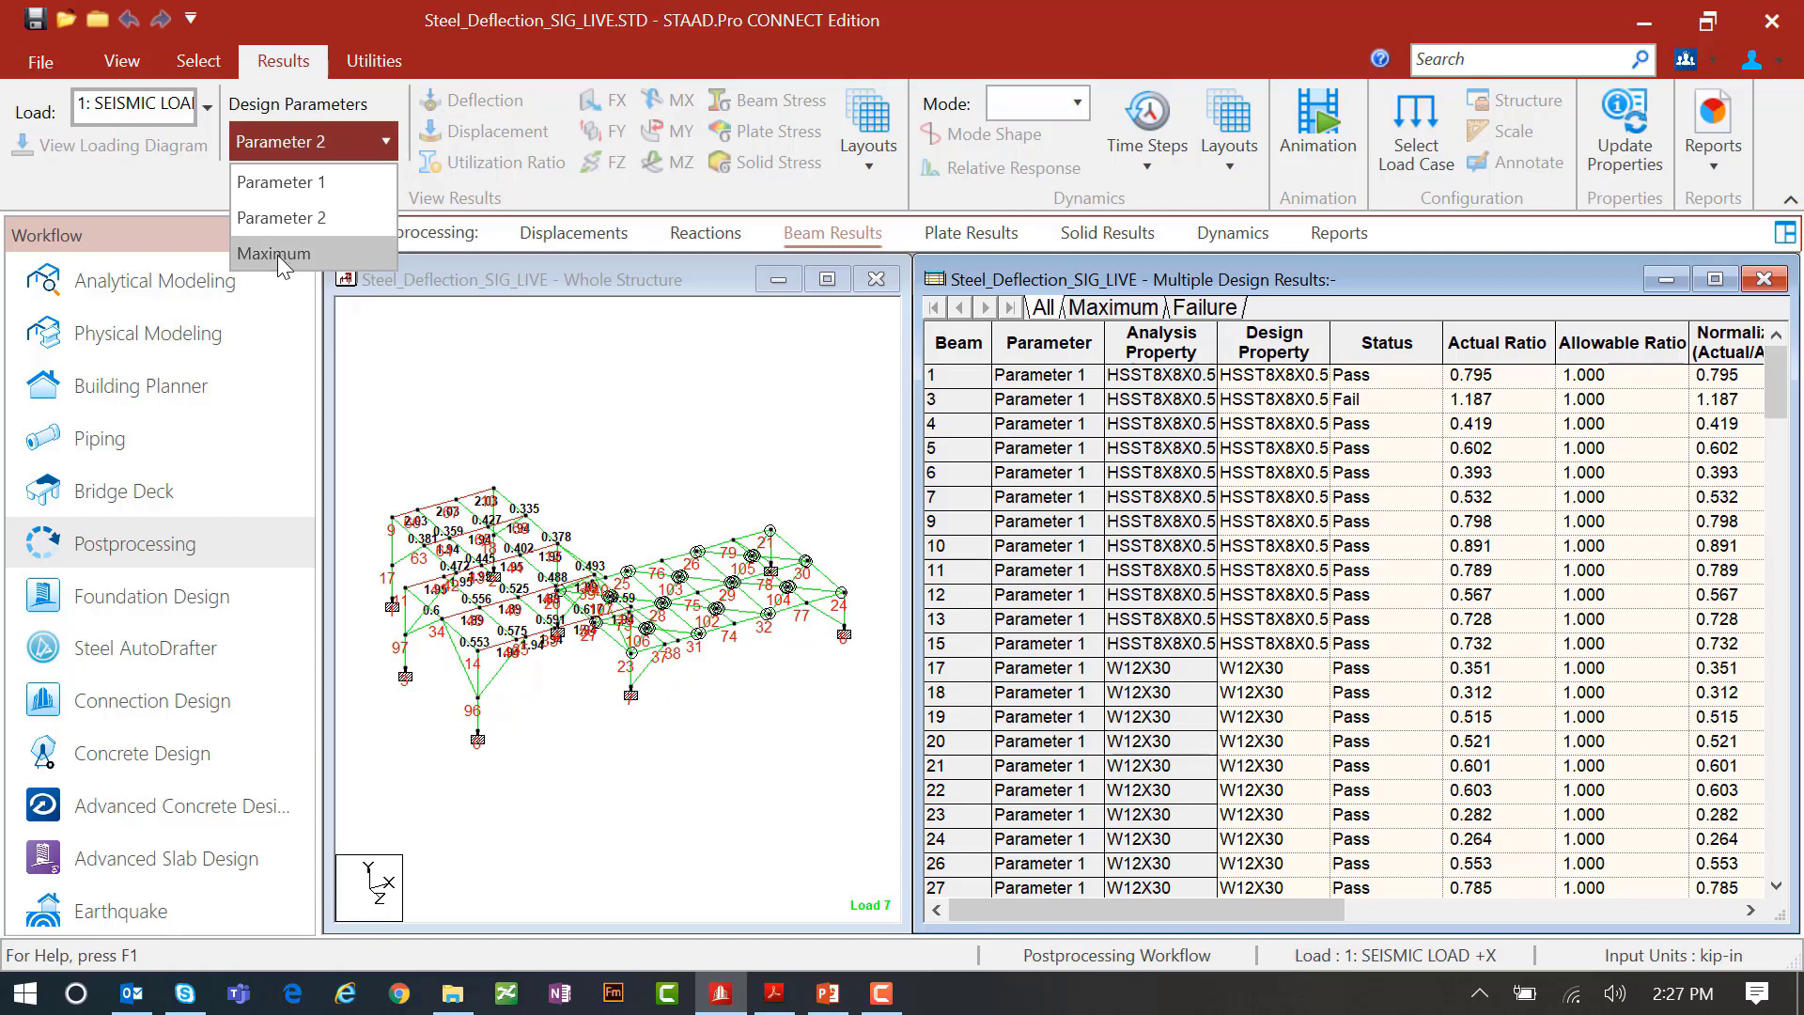
click(278, 254)
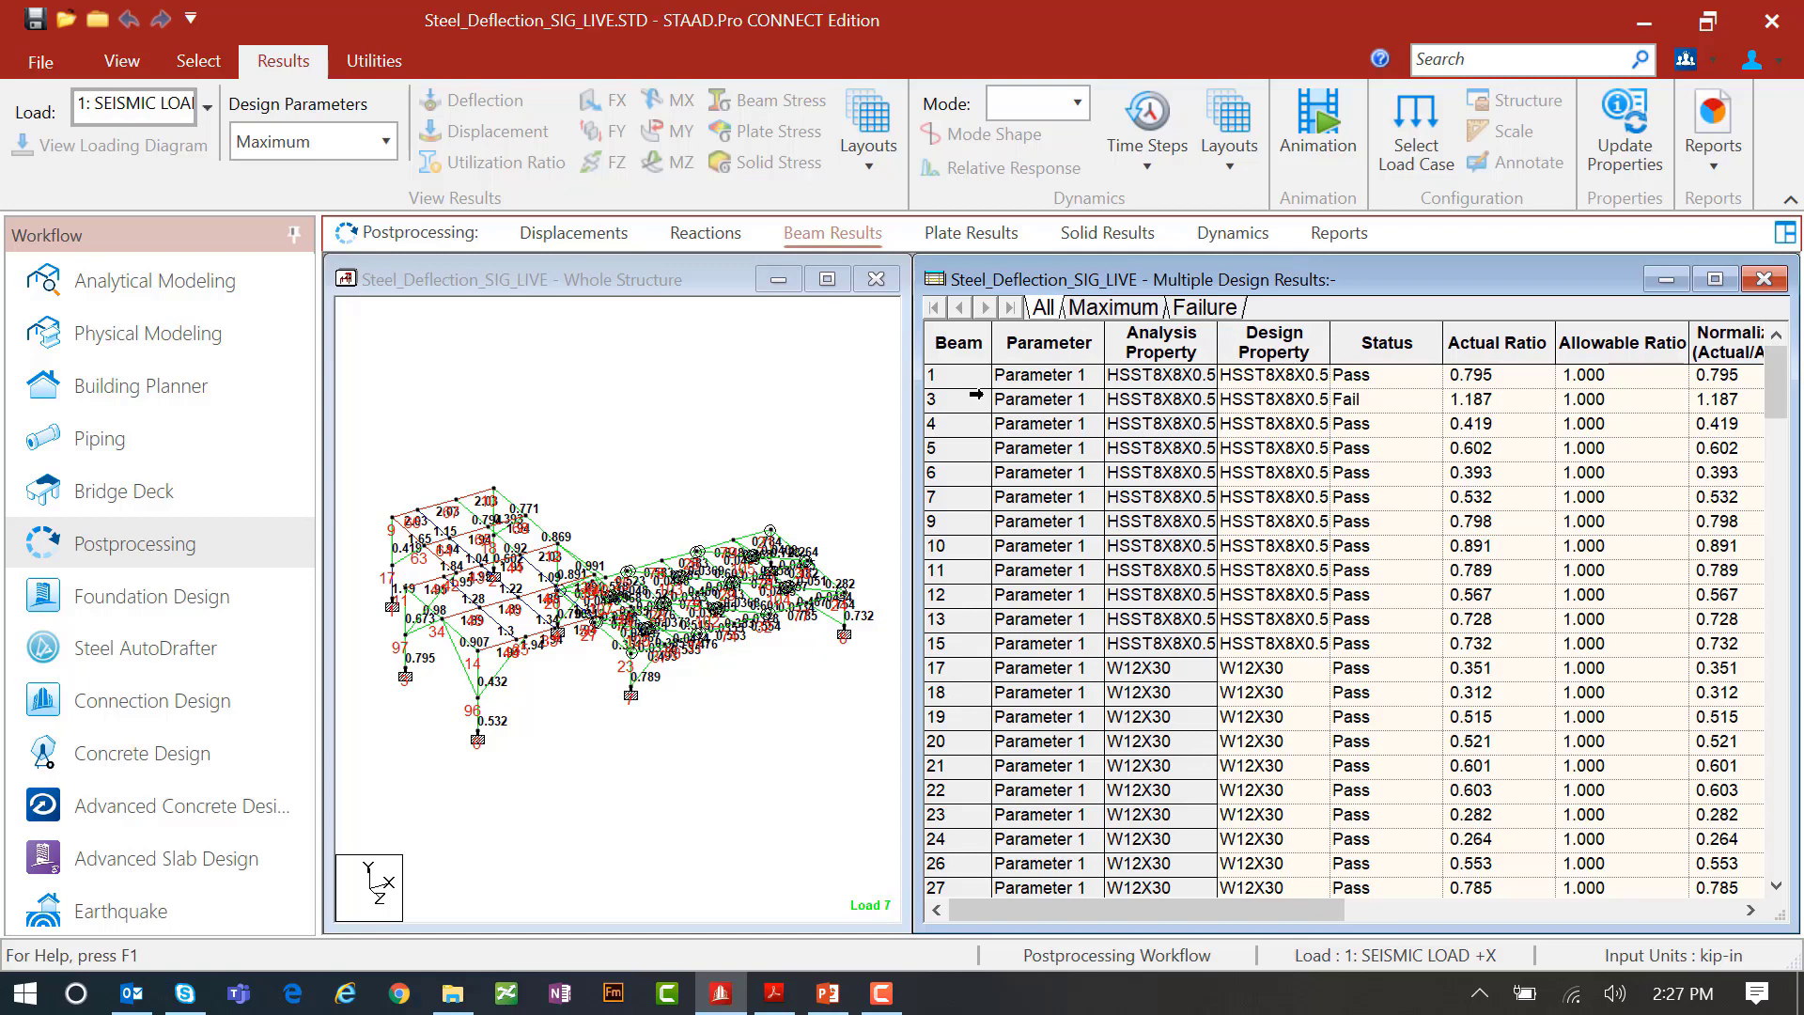
Inspect beam 1's design result and beam 36's Parameter 1 and Parameter 2 checks
click(966, 375)
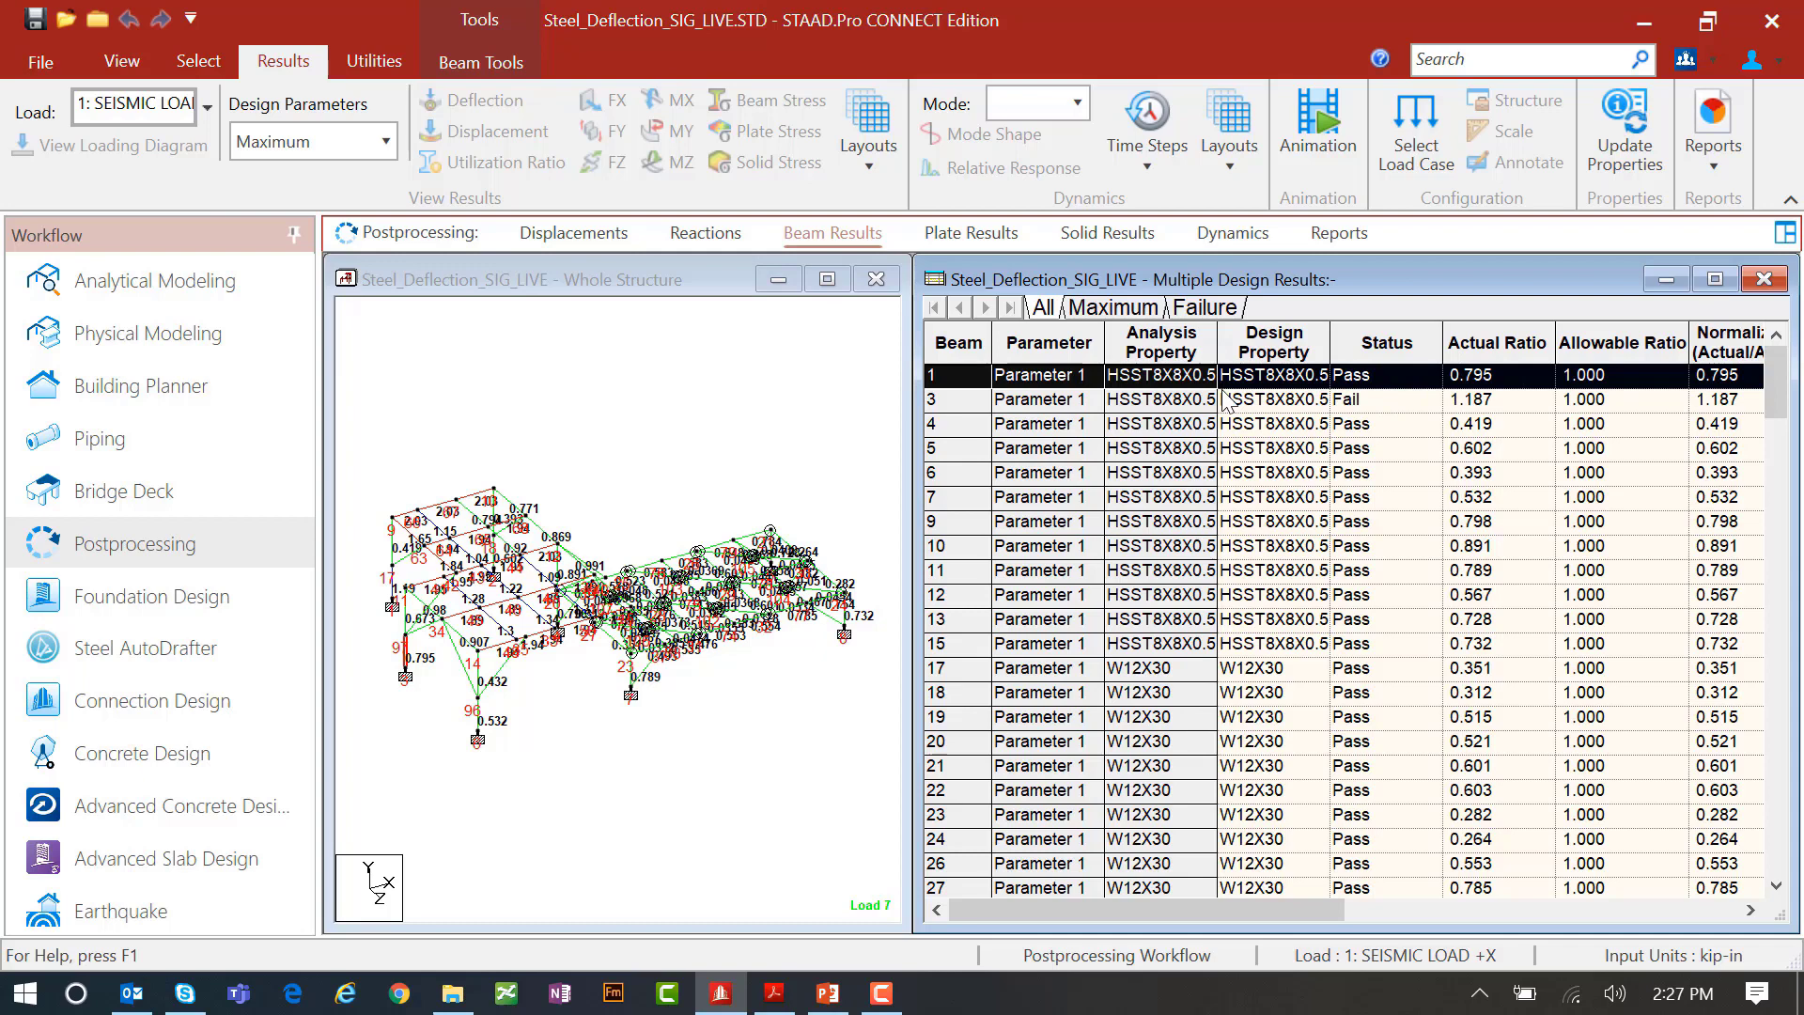
scroll(1034, 564, down, 2)
scroll(1034, 616, down, 4)
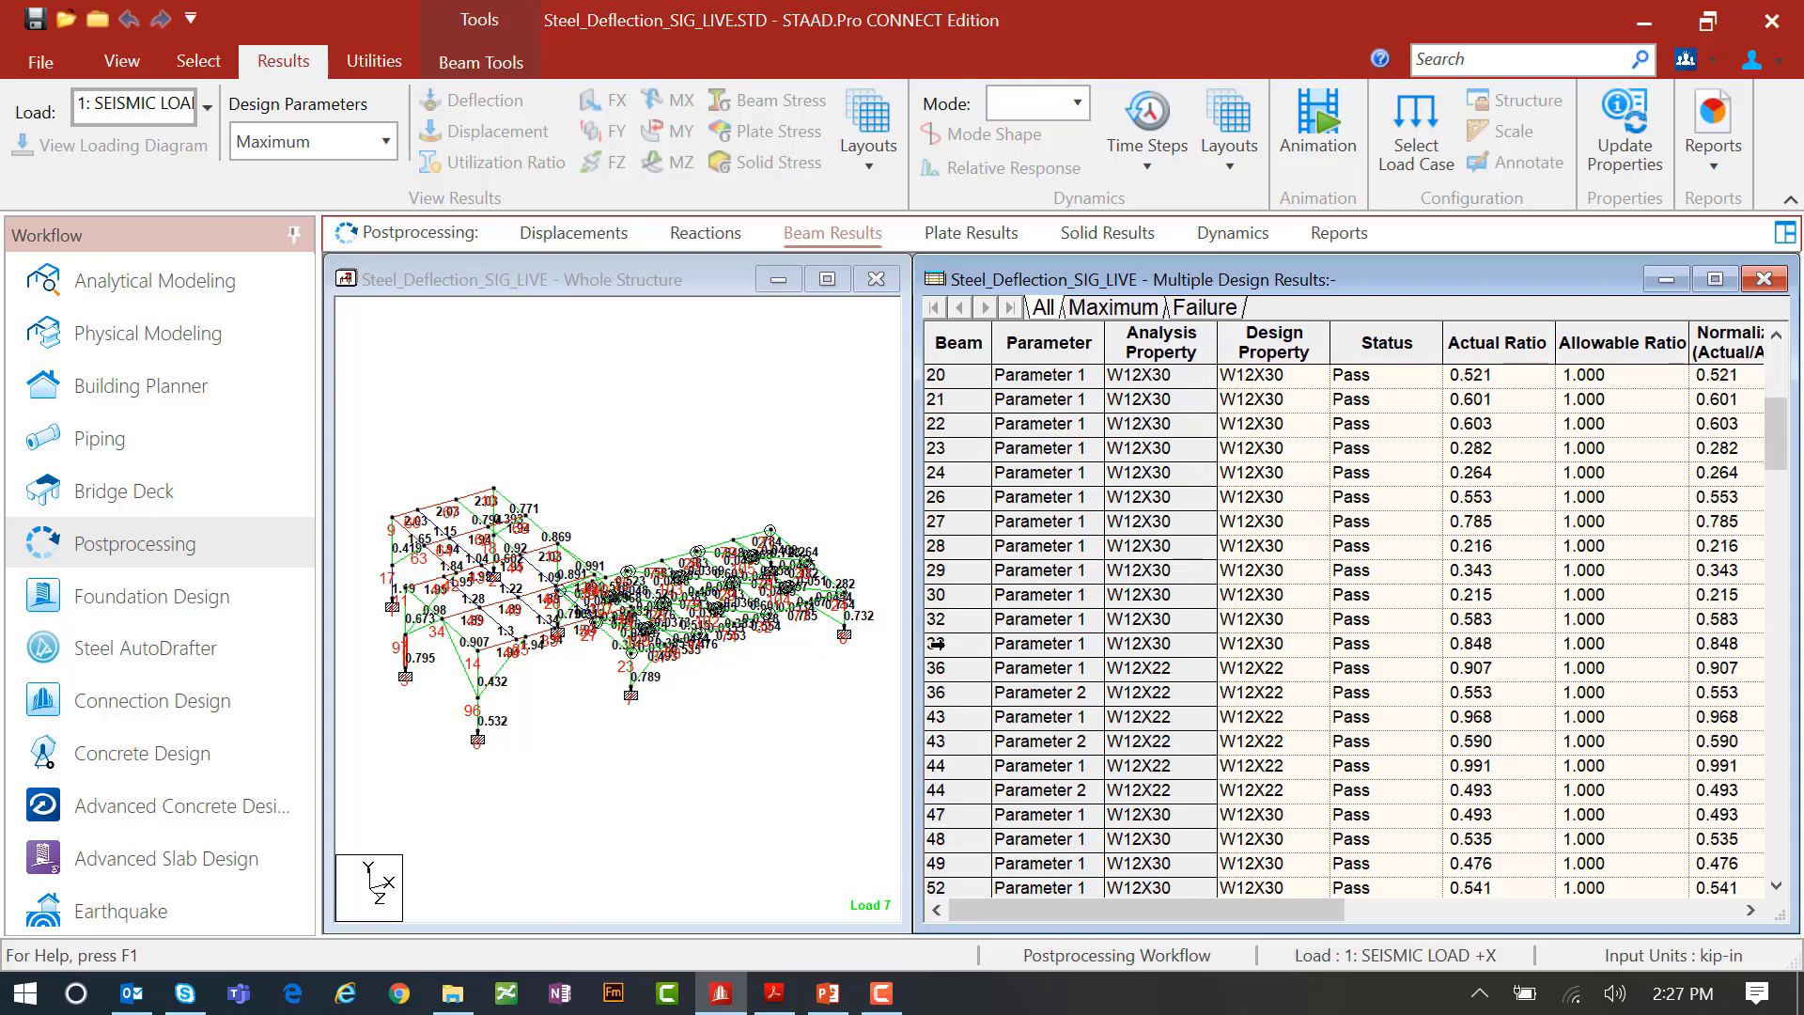
click(939, 667)
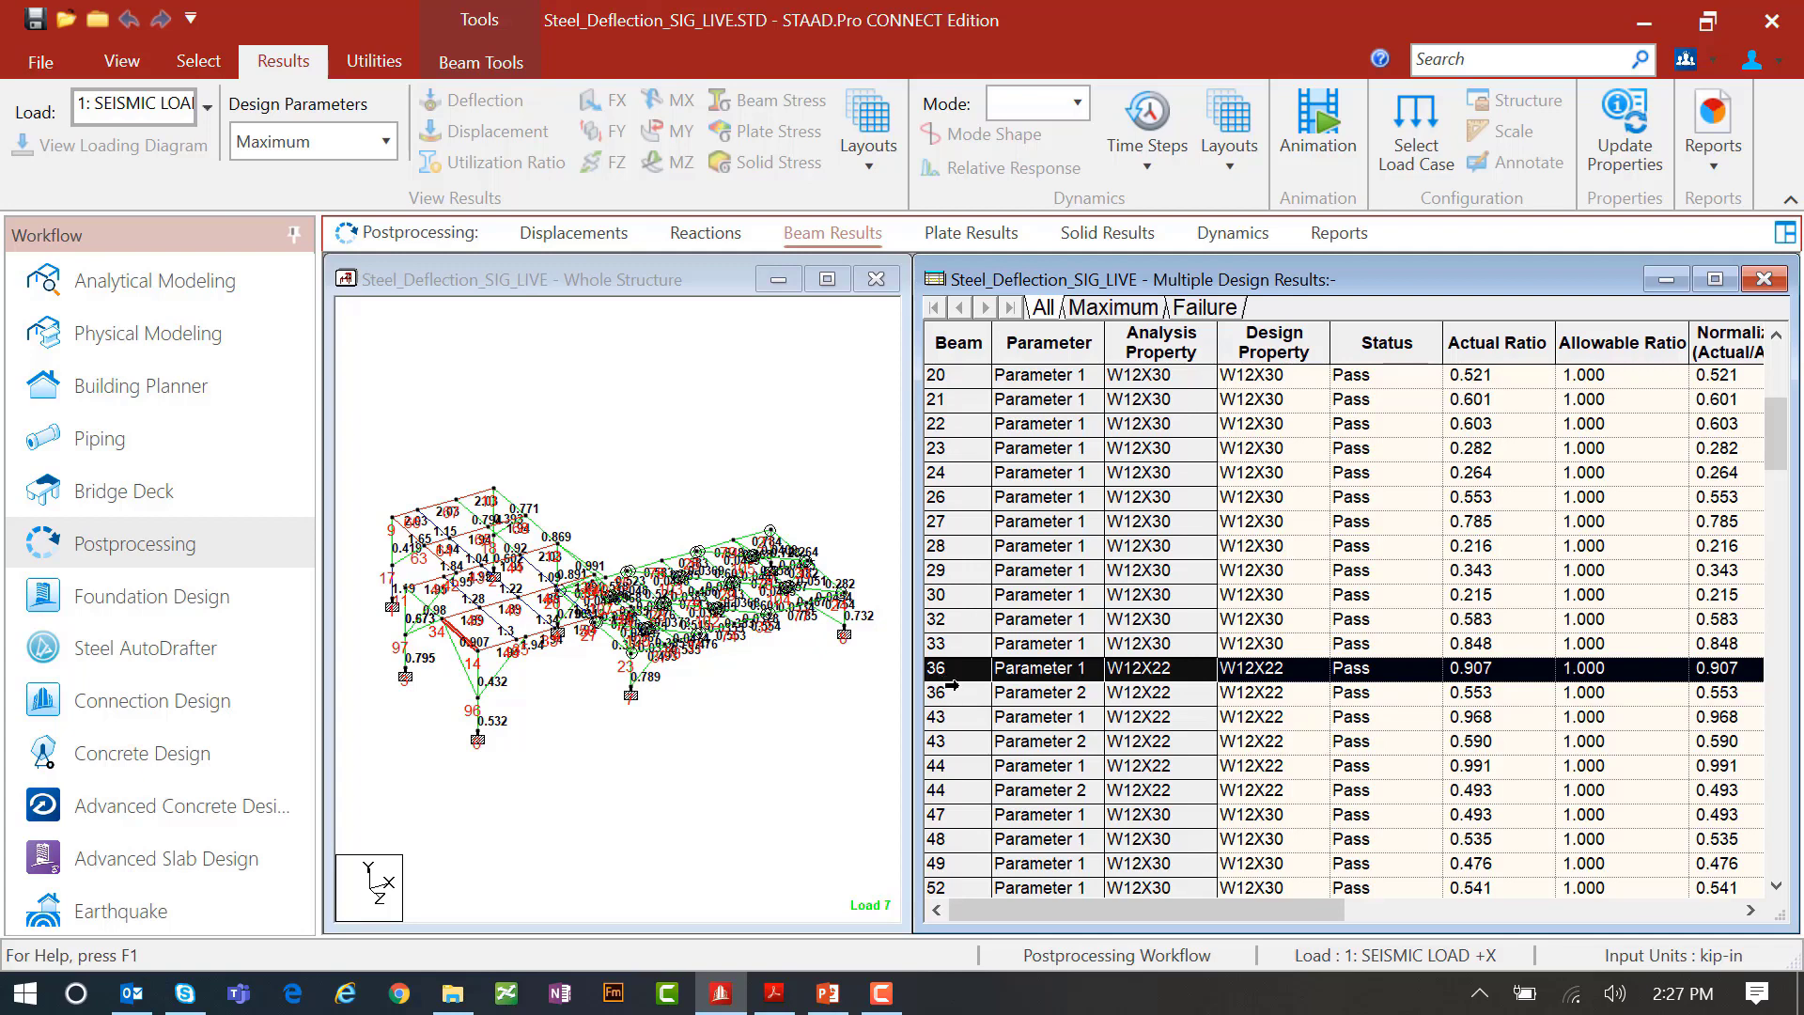
key(Down)
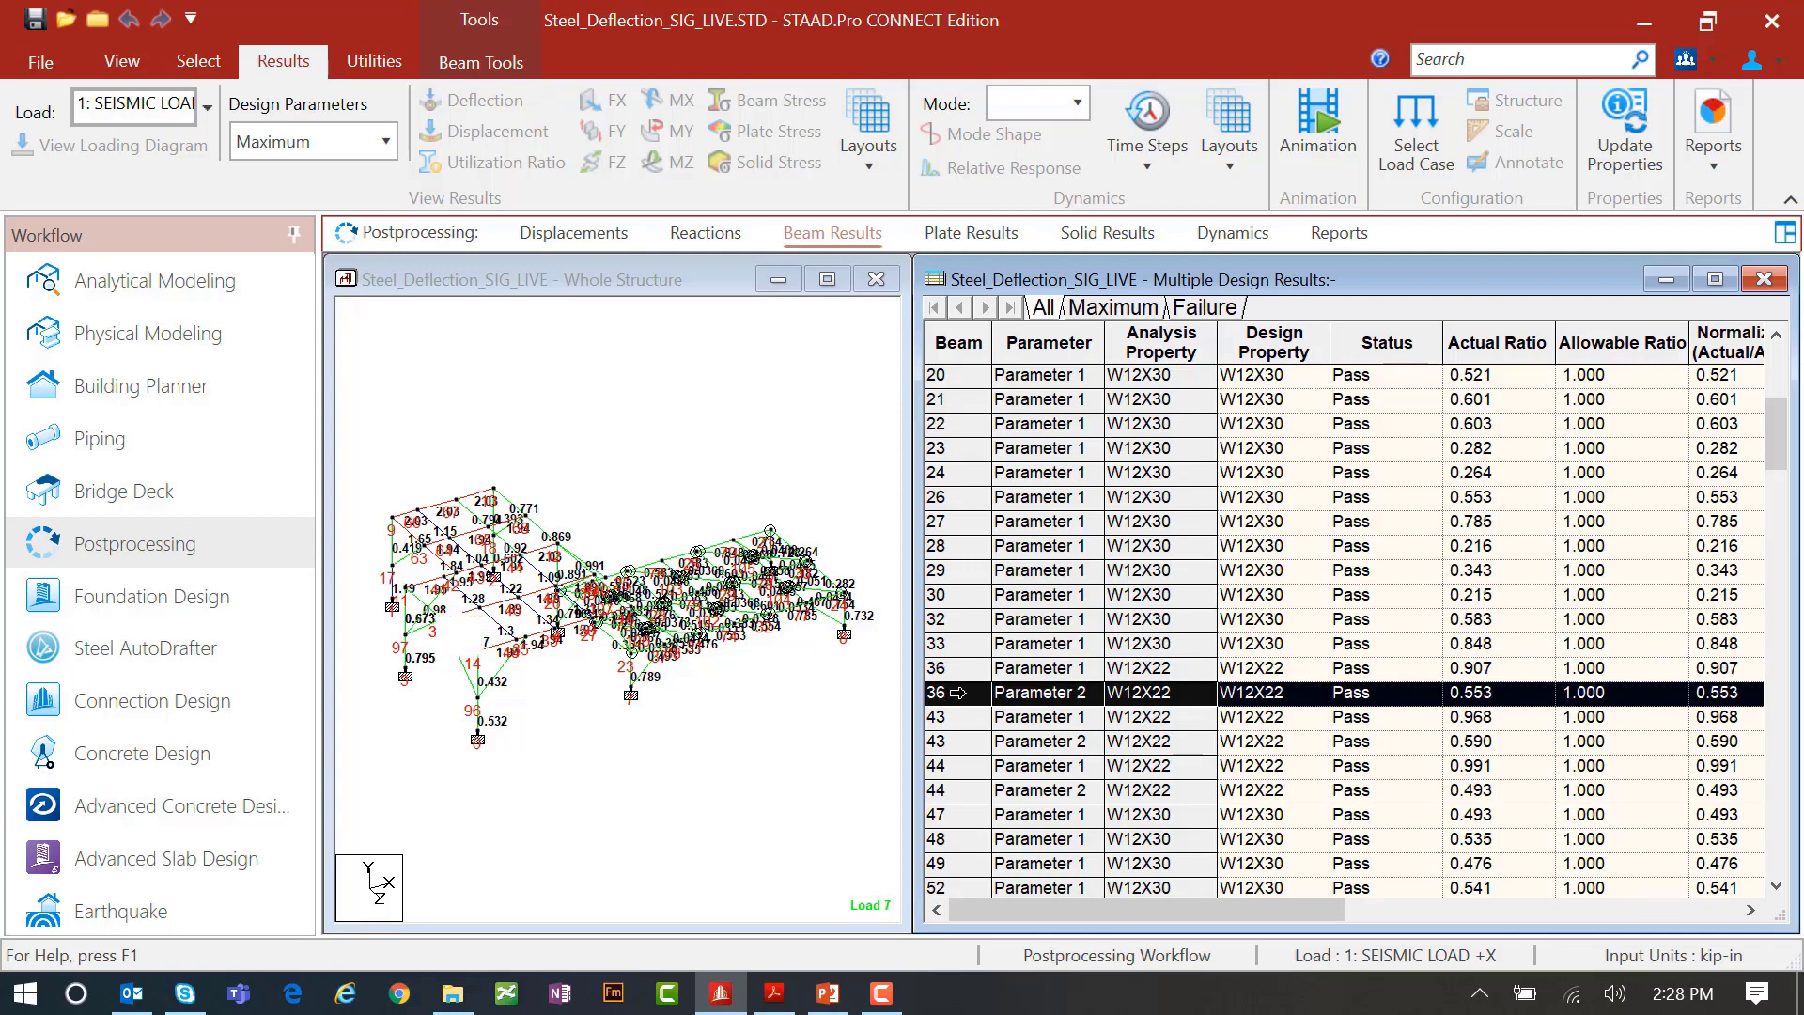
key(Up)
key(Down)
Review beams 44 and 47, then beam 65's checks down to its failing Parameter 2 result
click(943, 768)
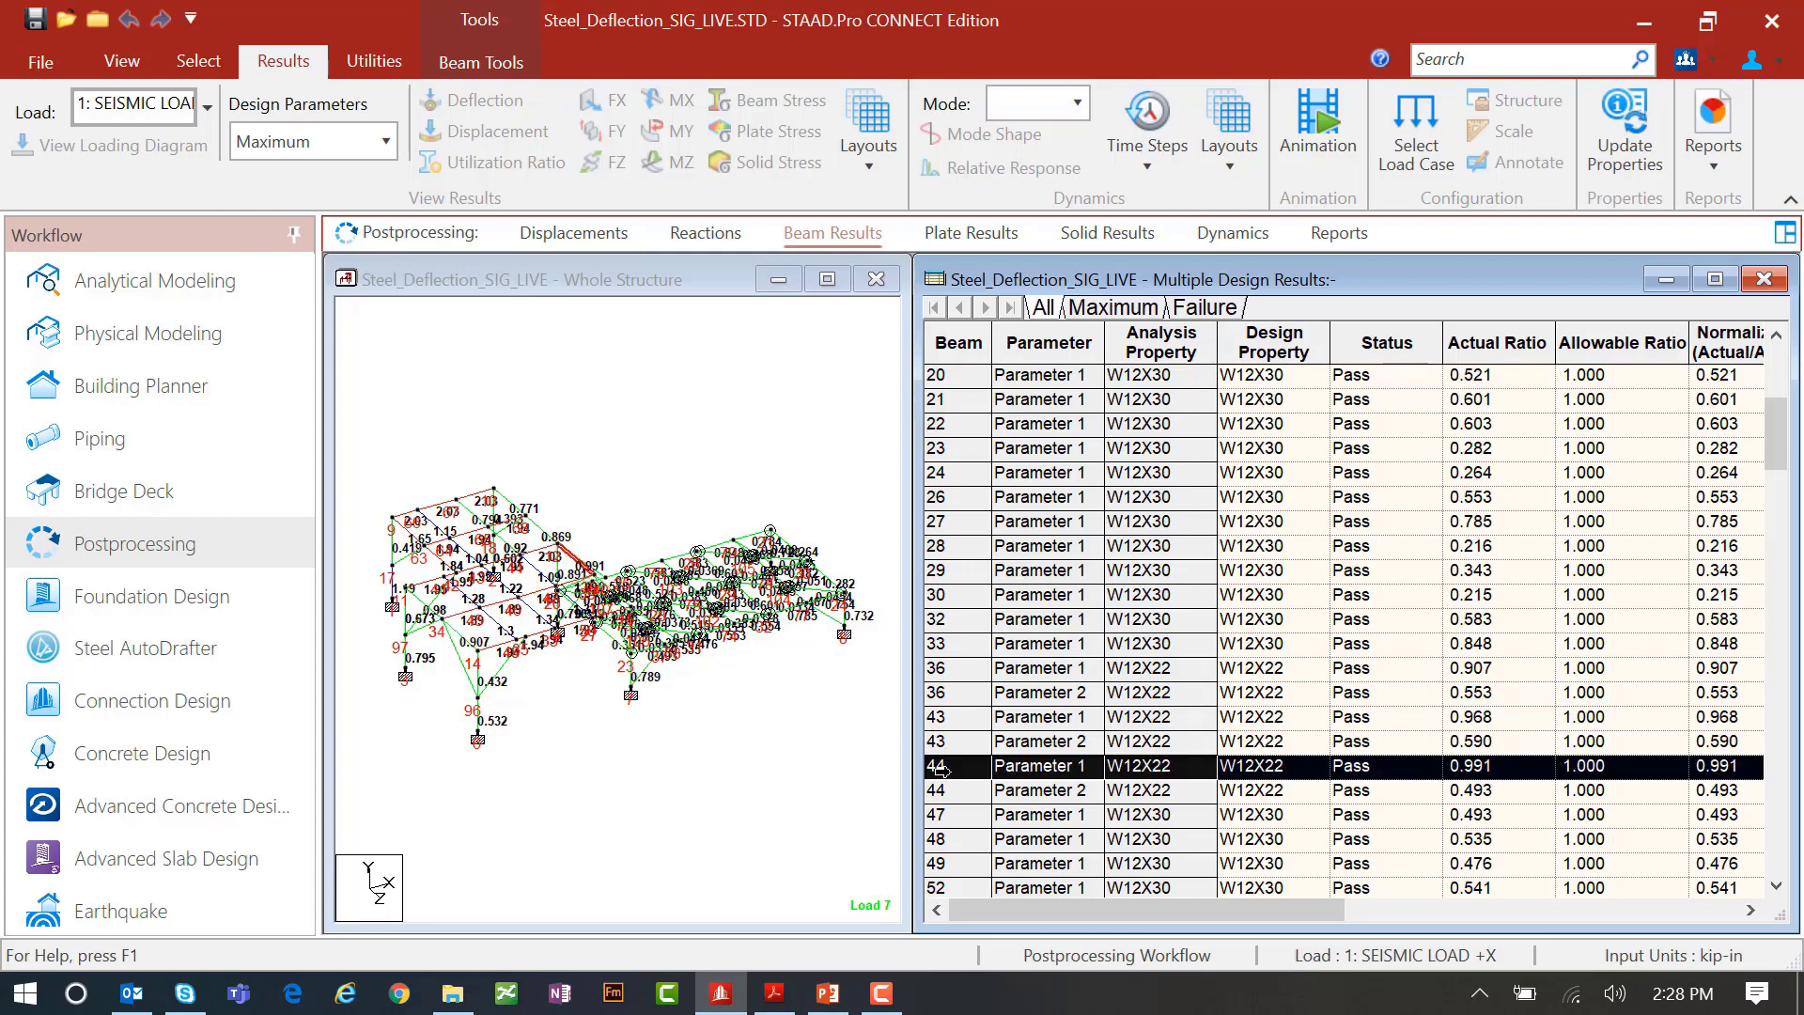
click(944, 794)
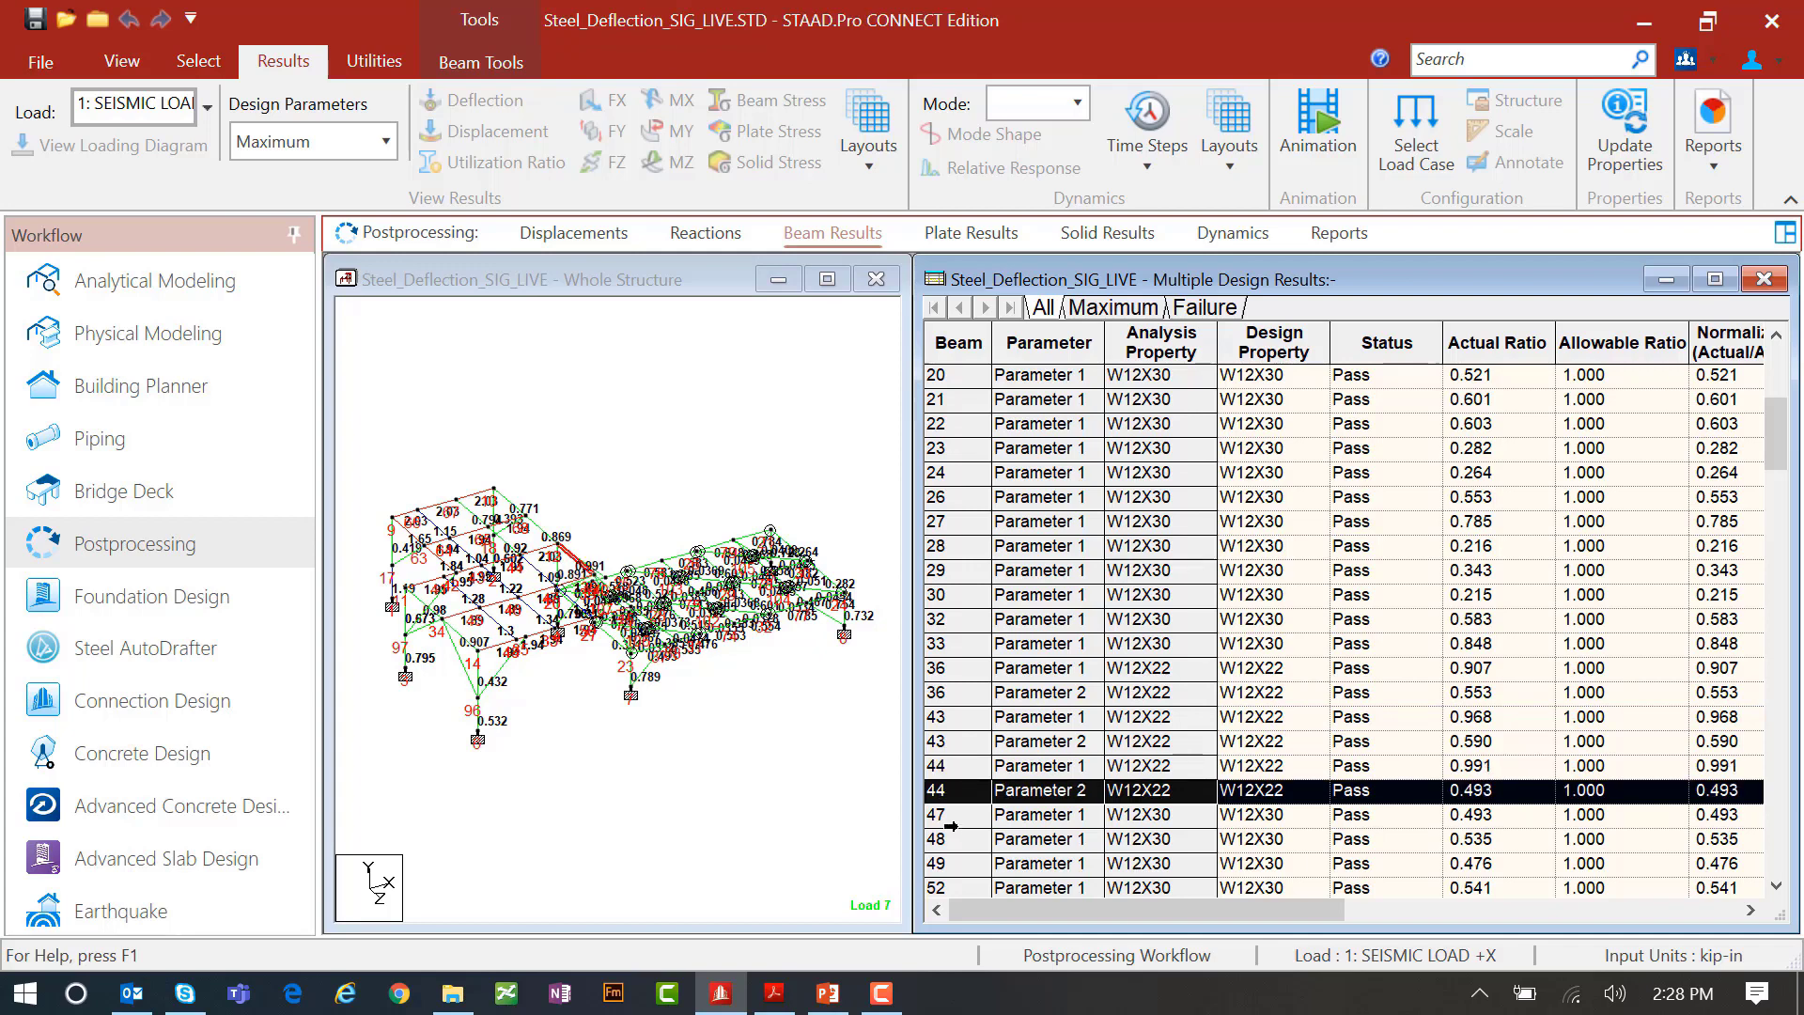
click(951, 818)
scroll(937, 789, down, 1)
scroll(937, 790, down, 5)
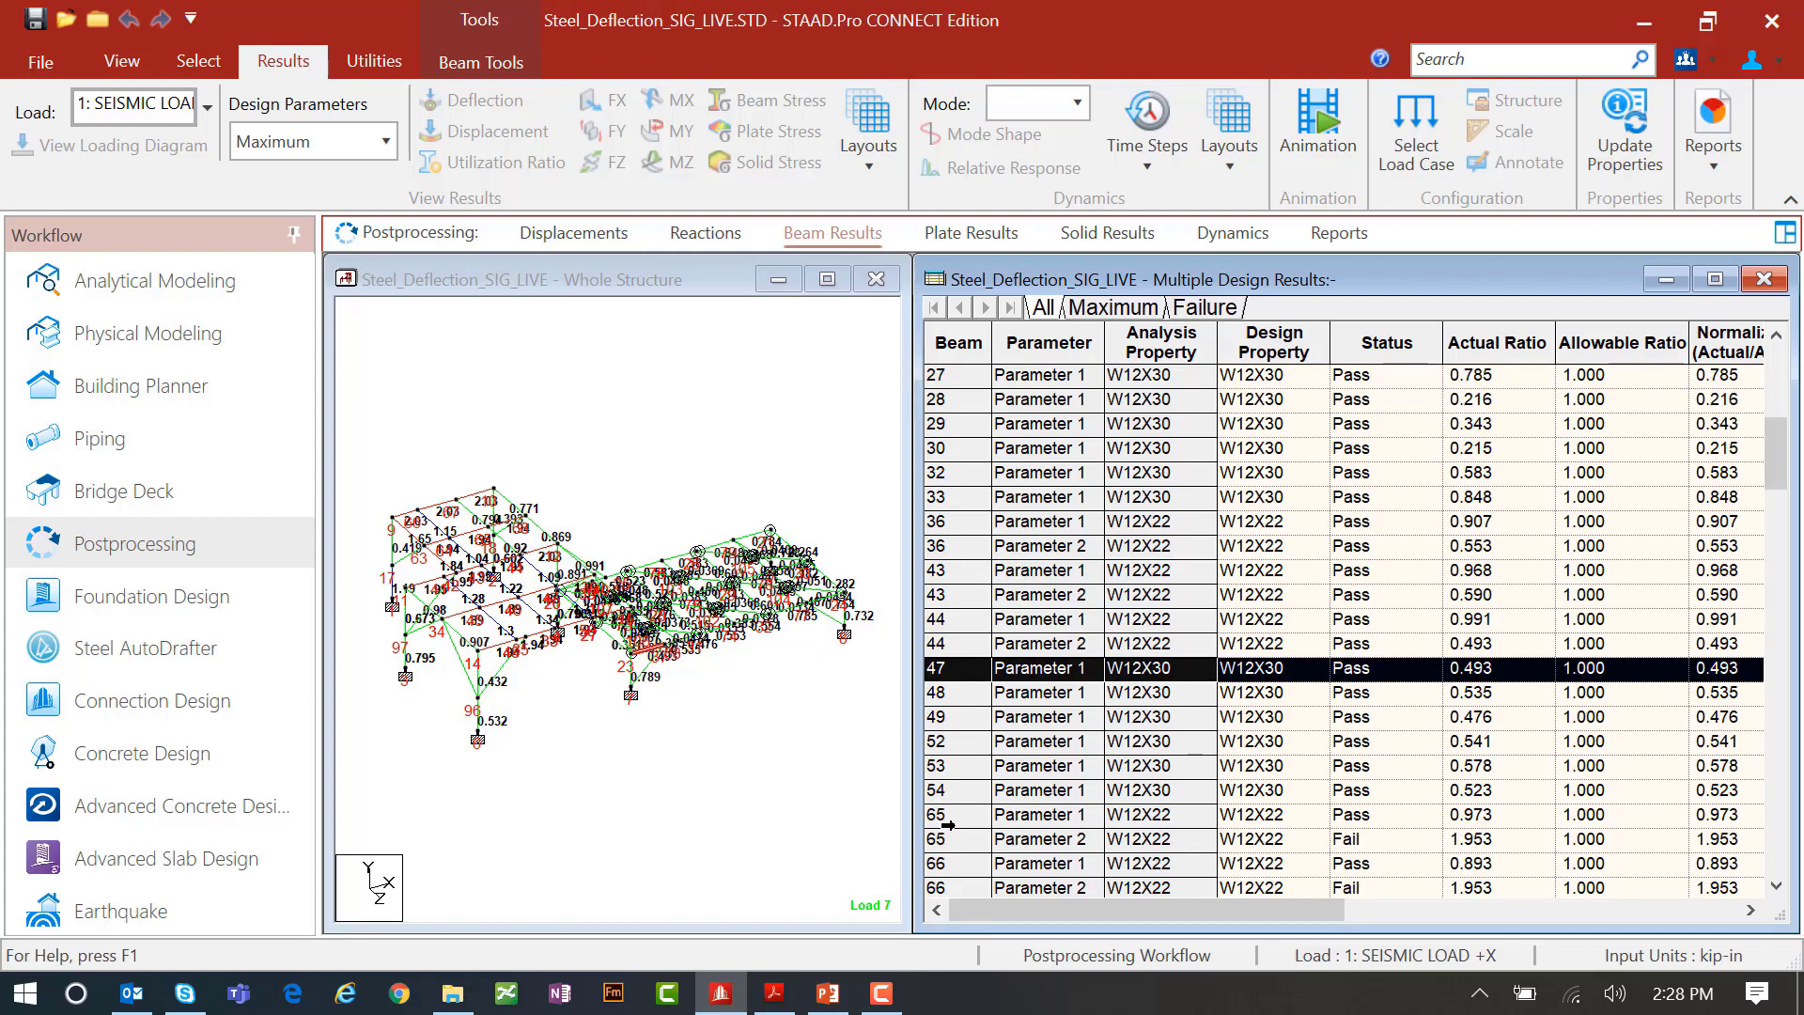
click(945, 814)
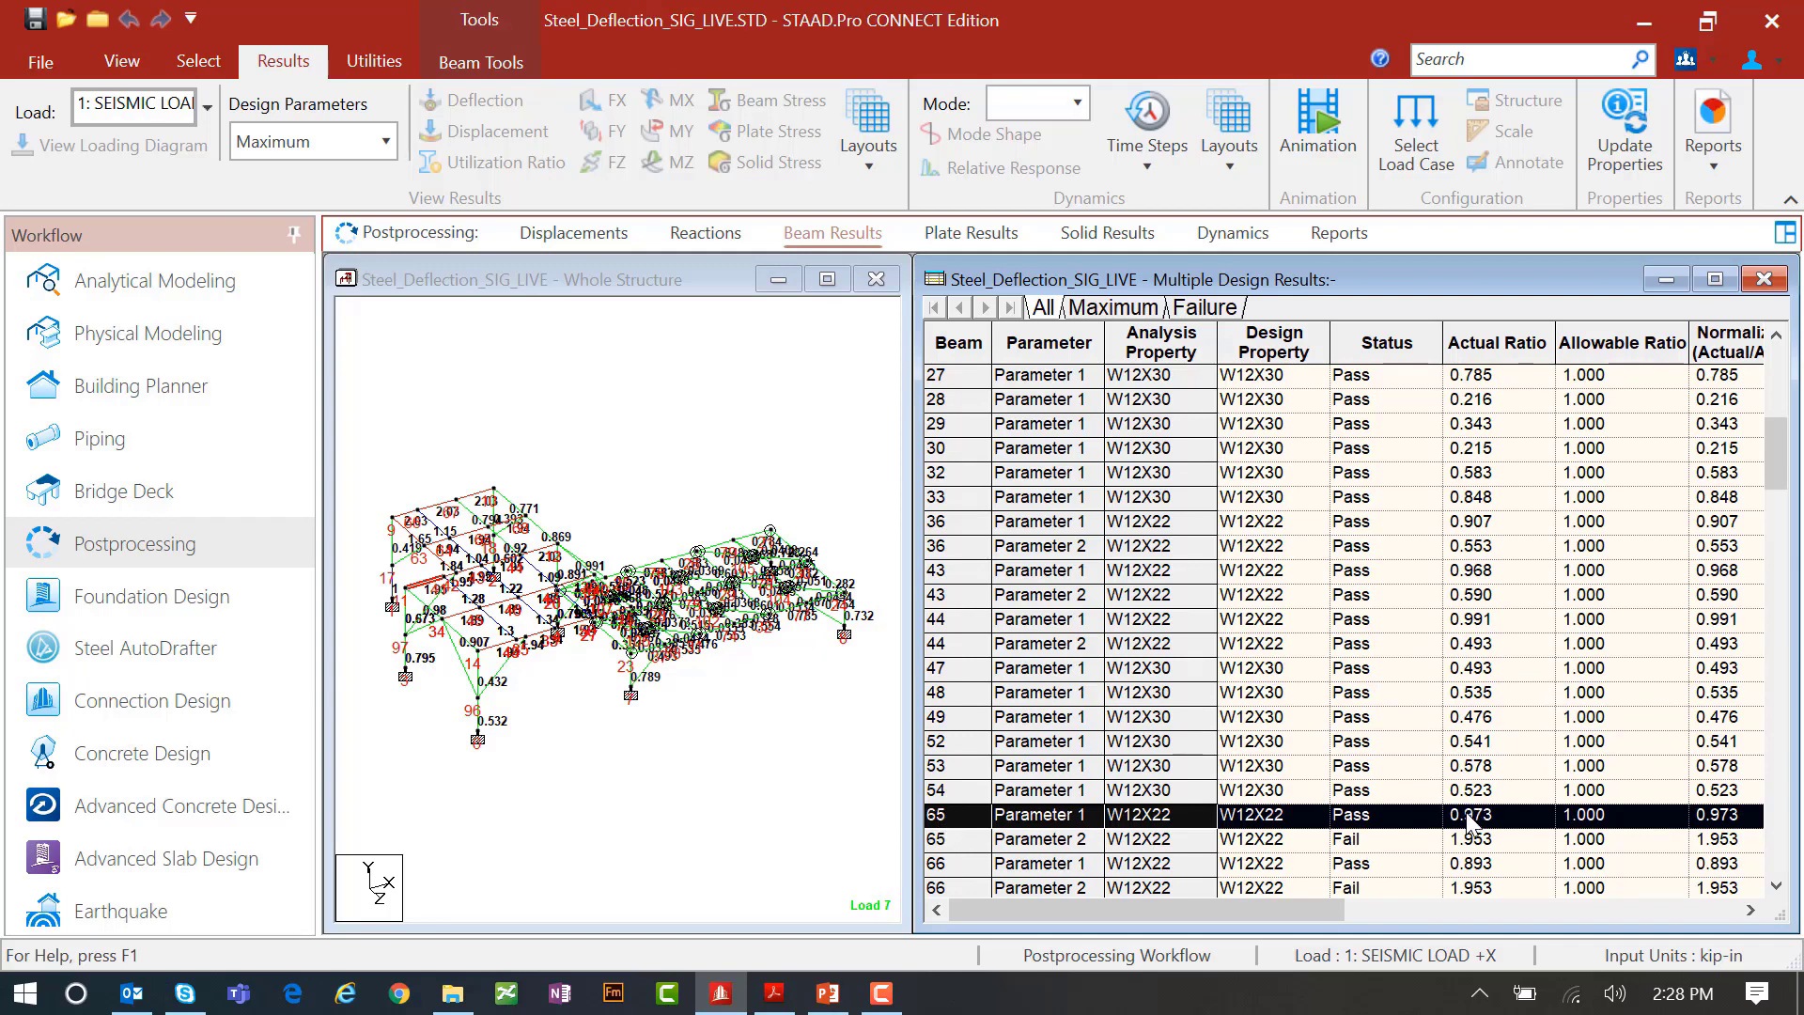
click(935, 839)
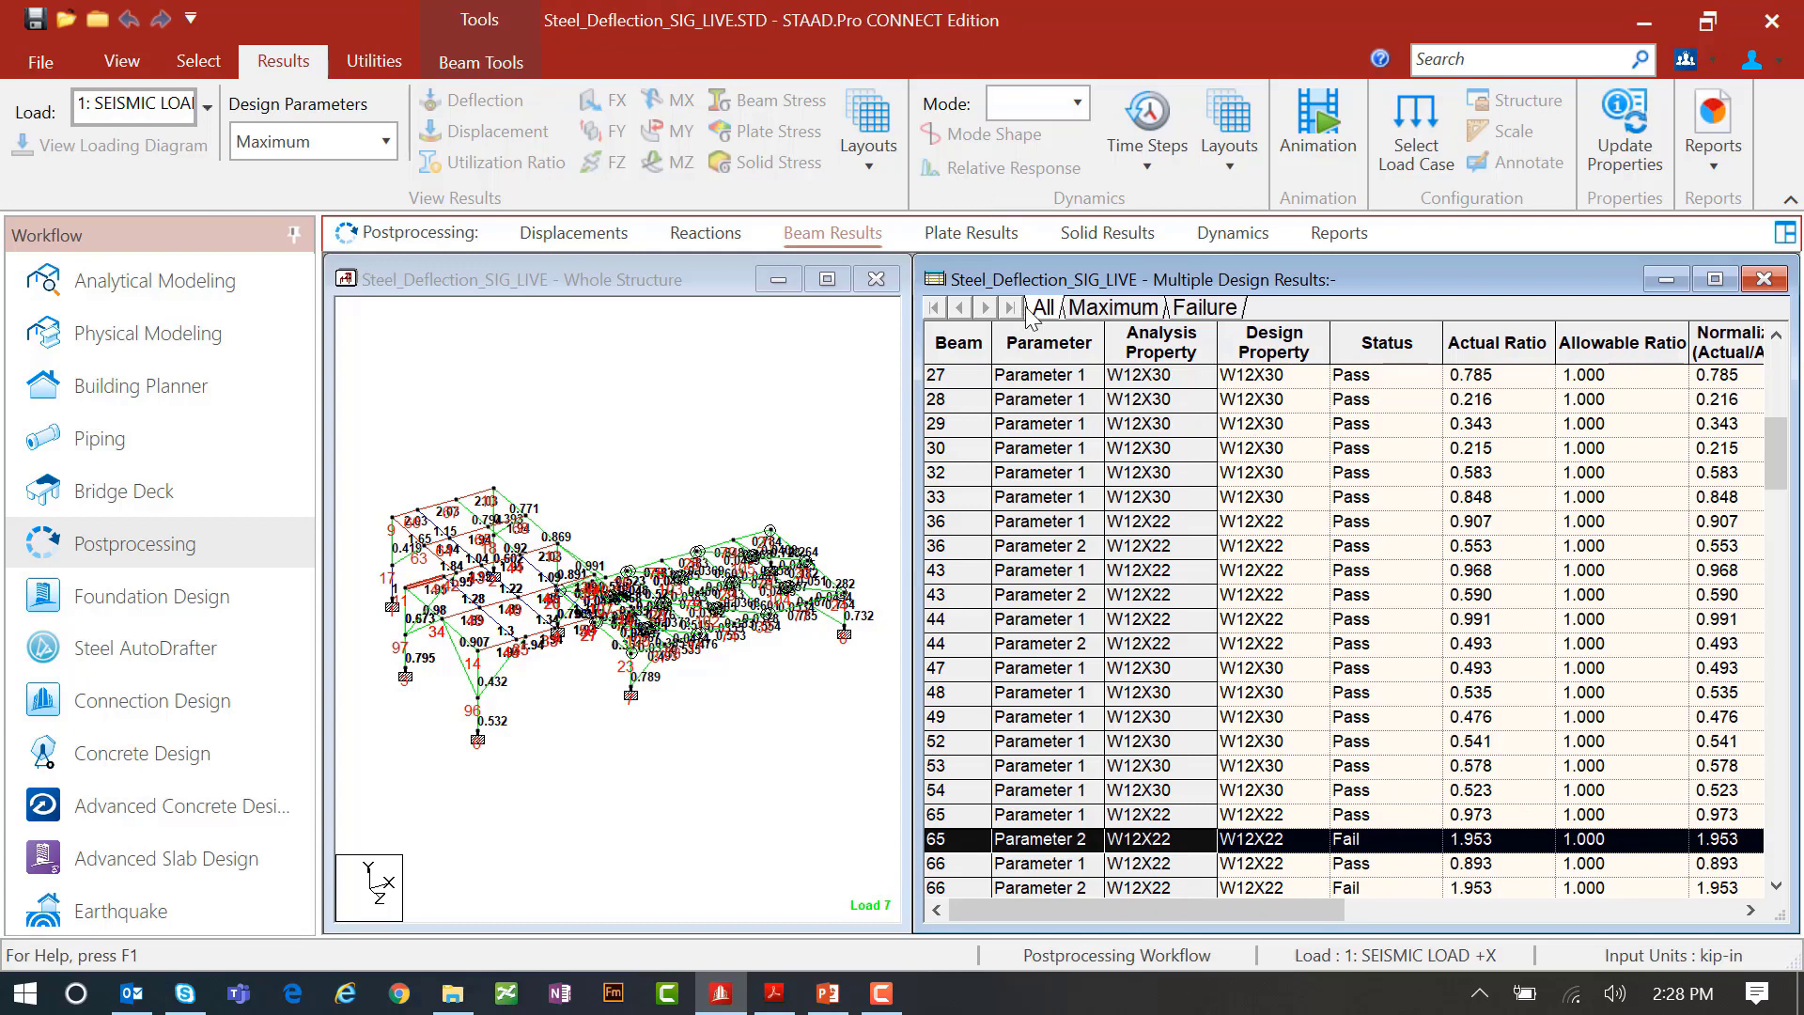
Filter to the Maximum tab and inspect governing checks for beams 20, 36 and 65 (failing at 1.953)
click(1111, 308)
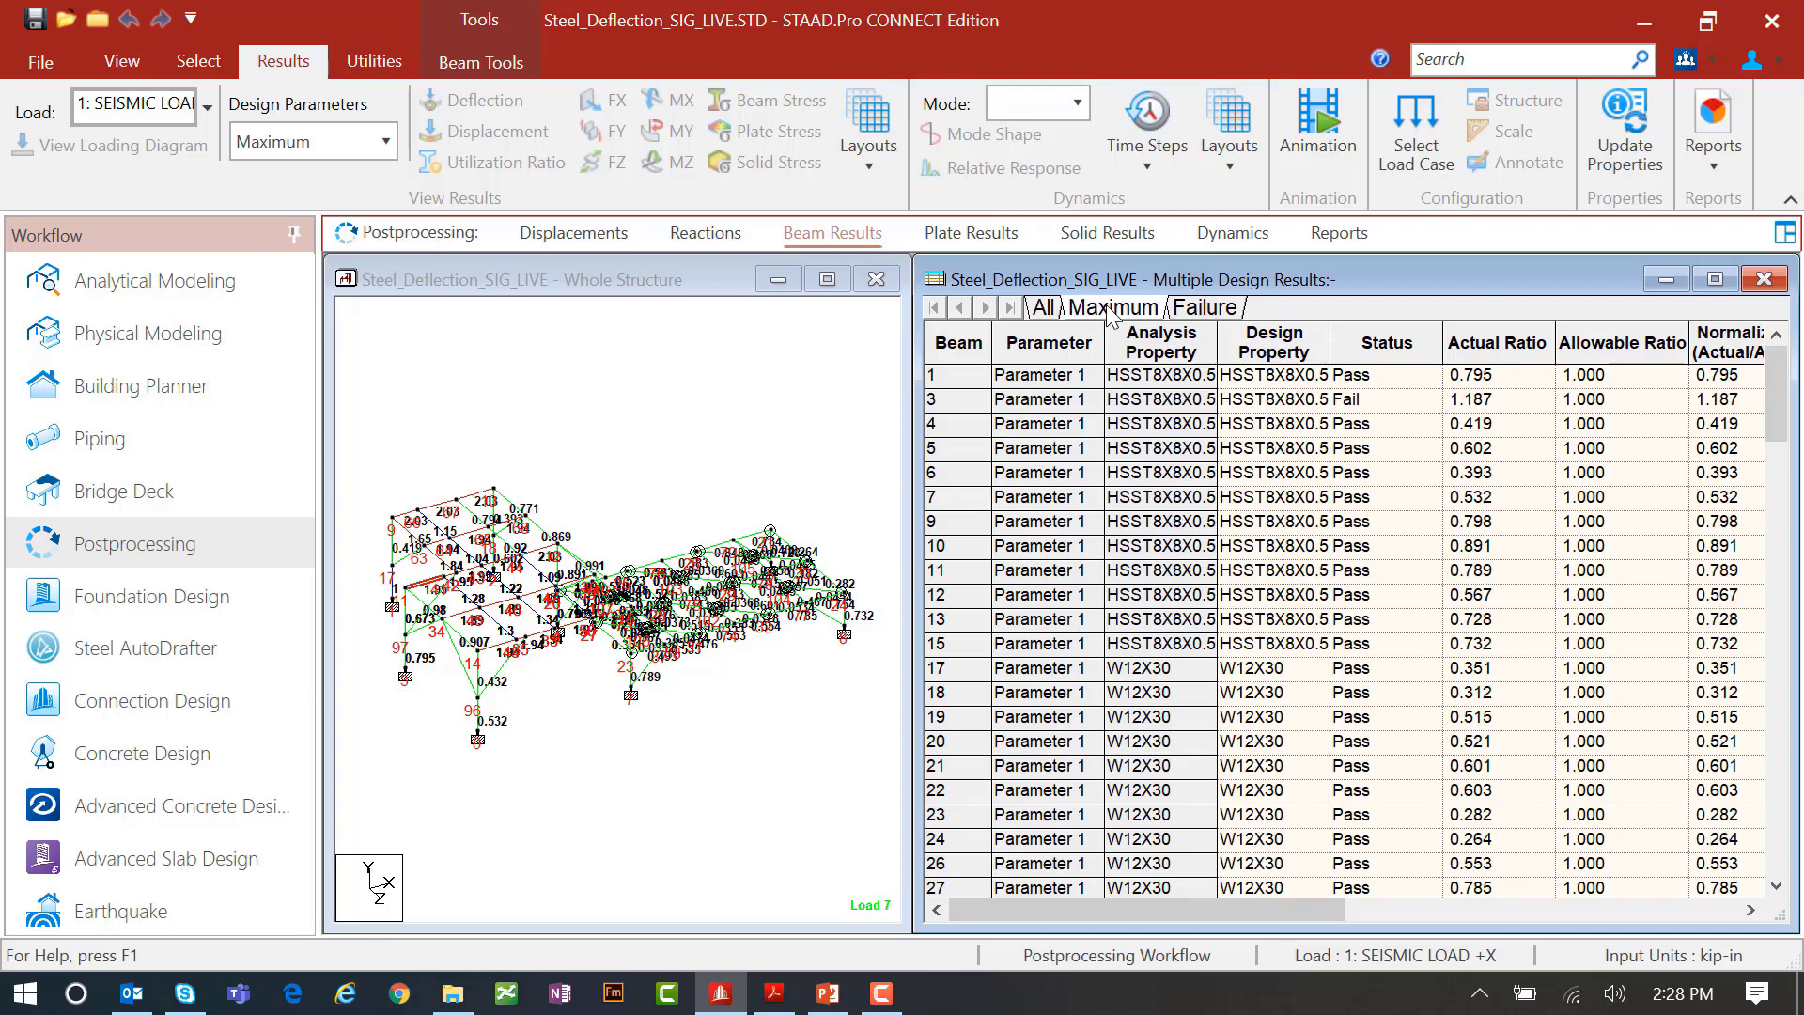
click(940, 742)
scroll(949, 780, down, 2)
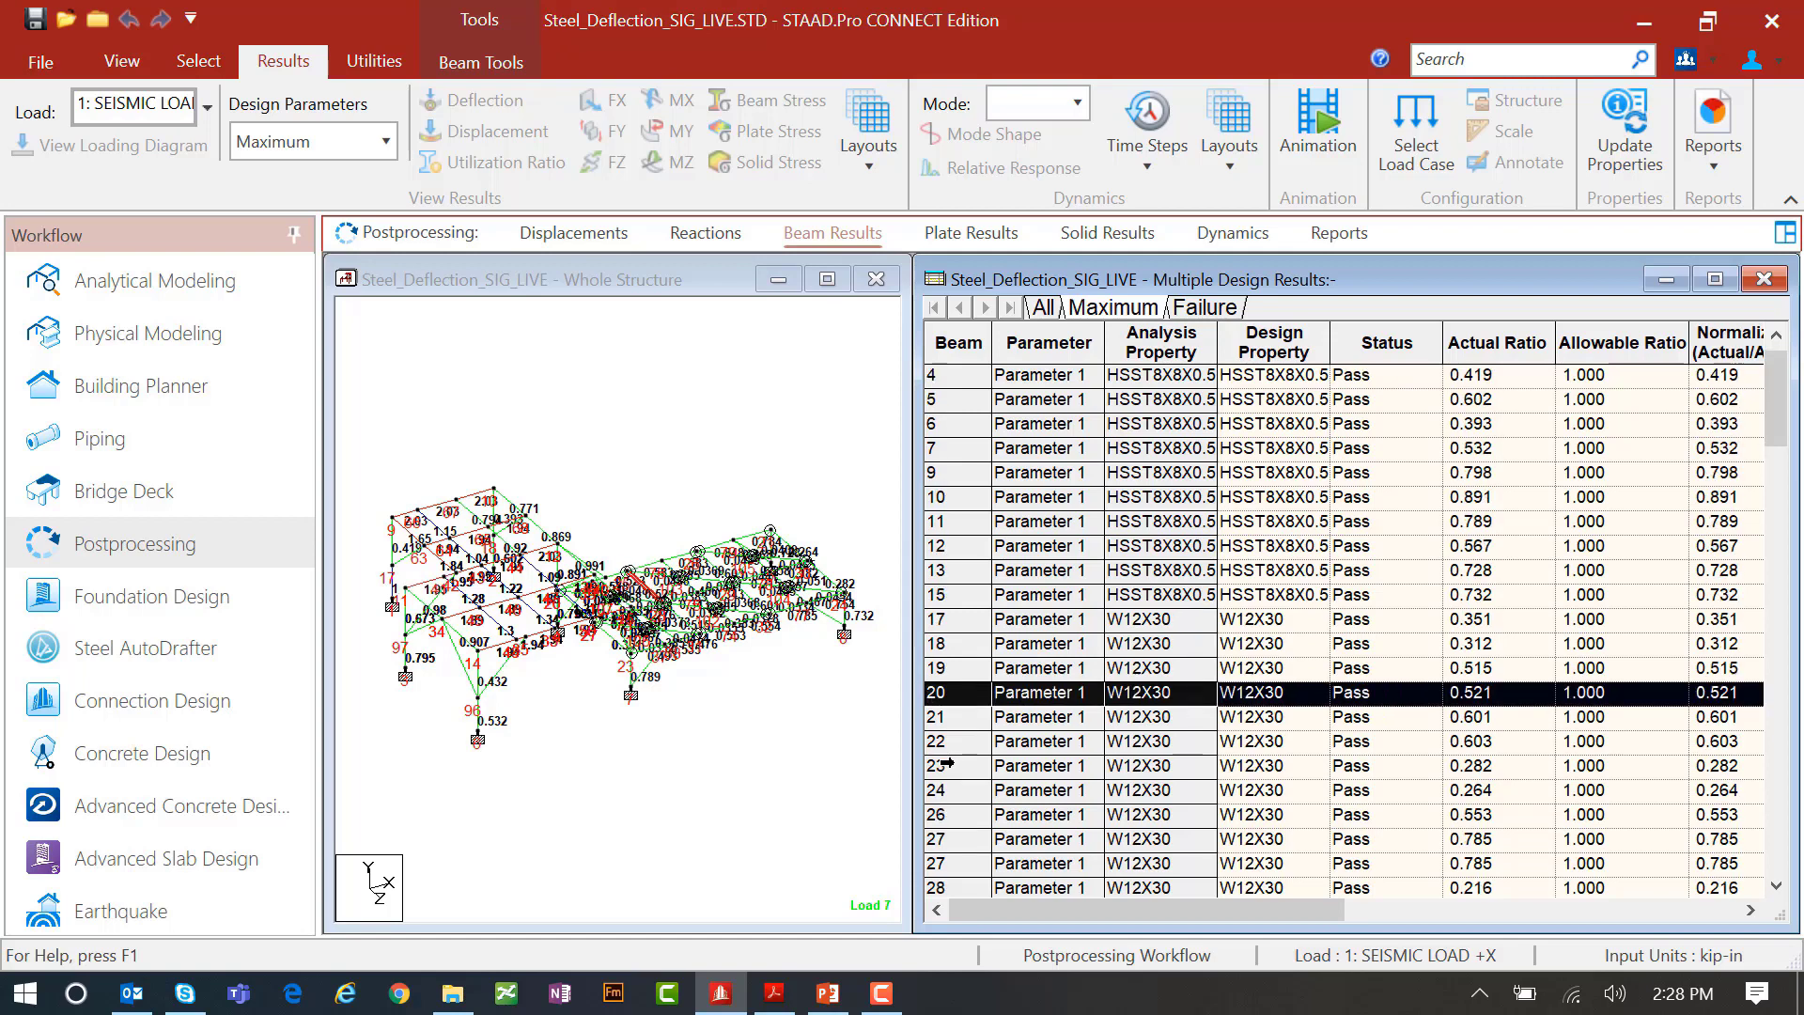
scroll(949, 792, down, 2)
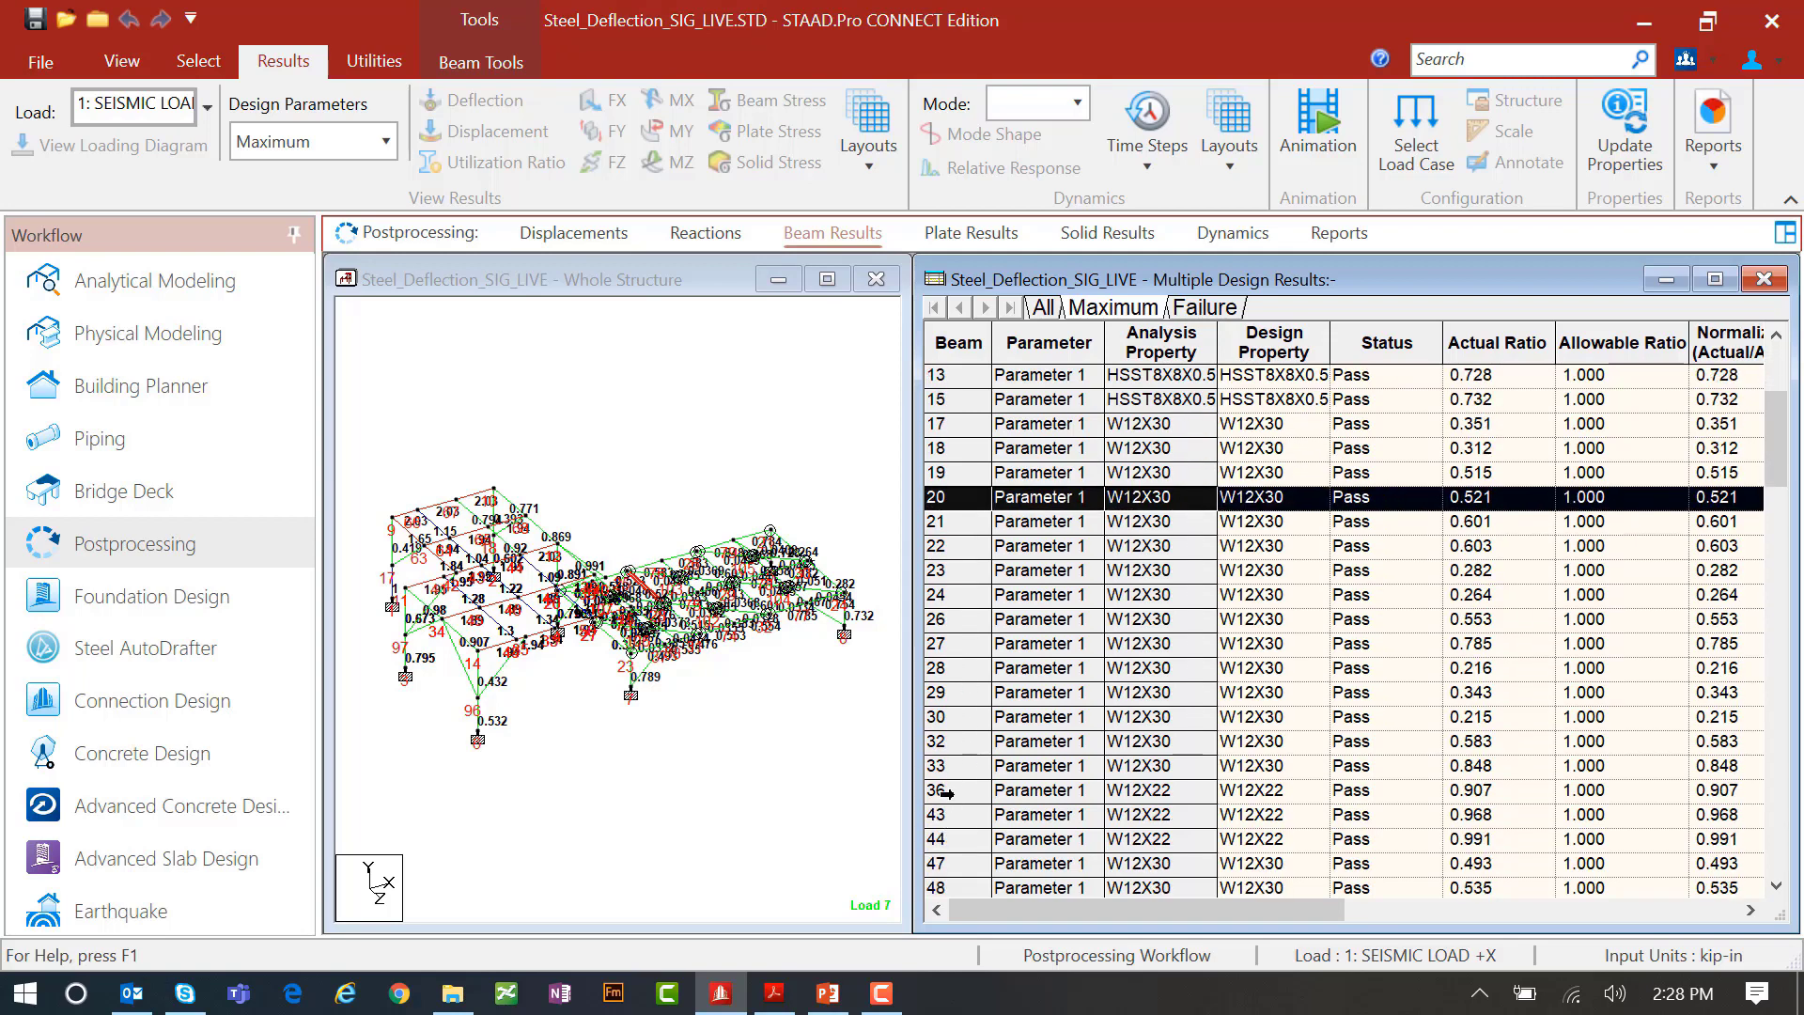
click(944, 792)
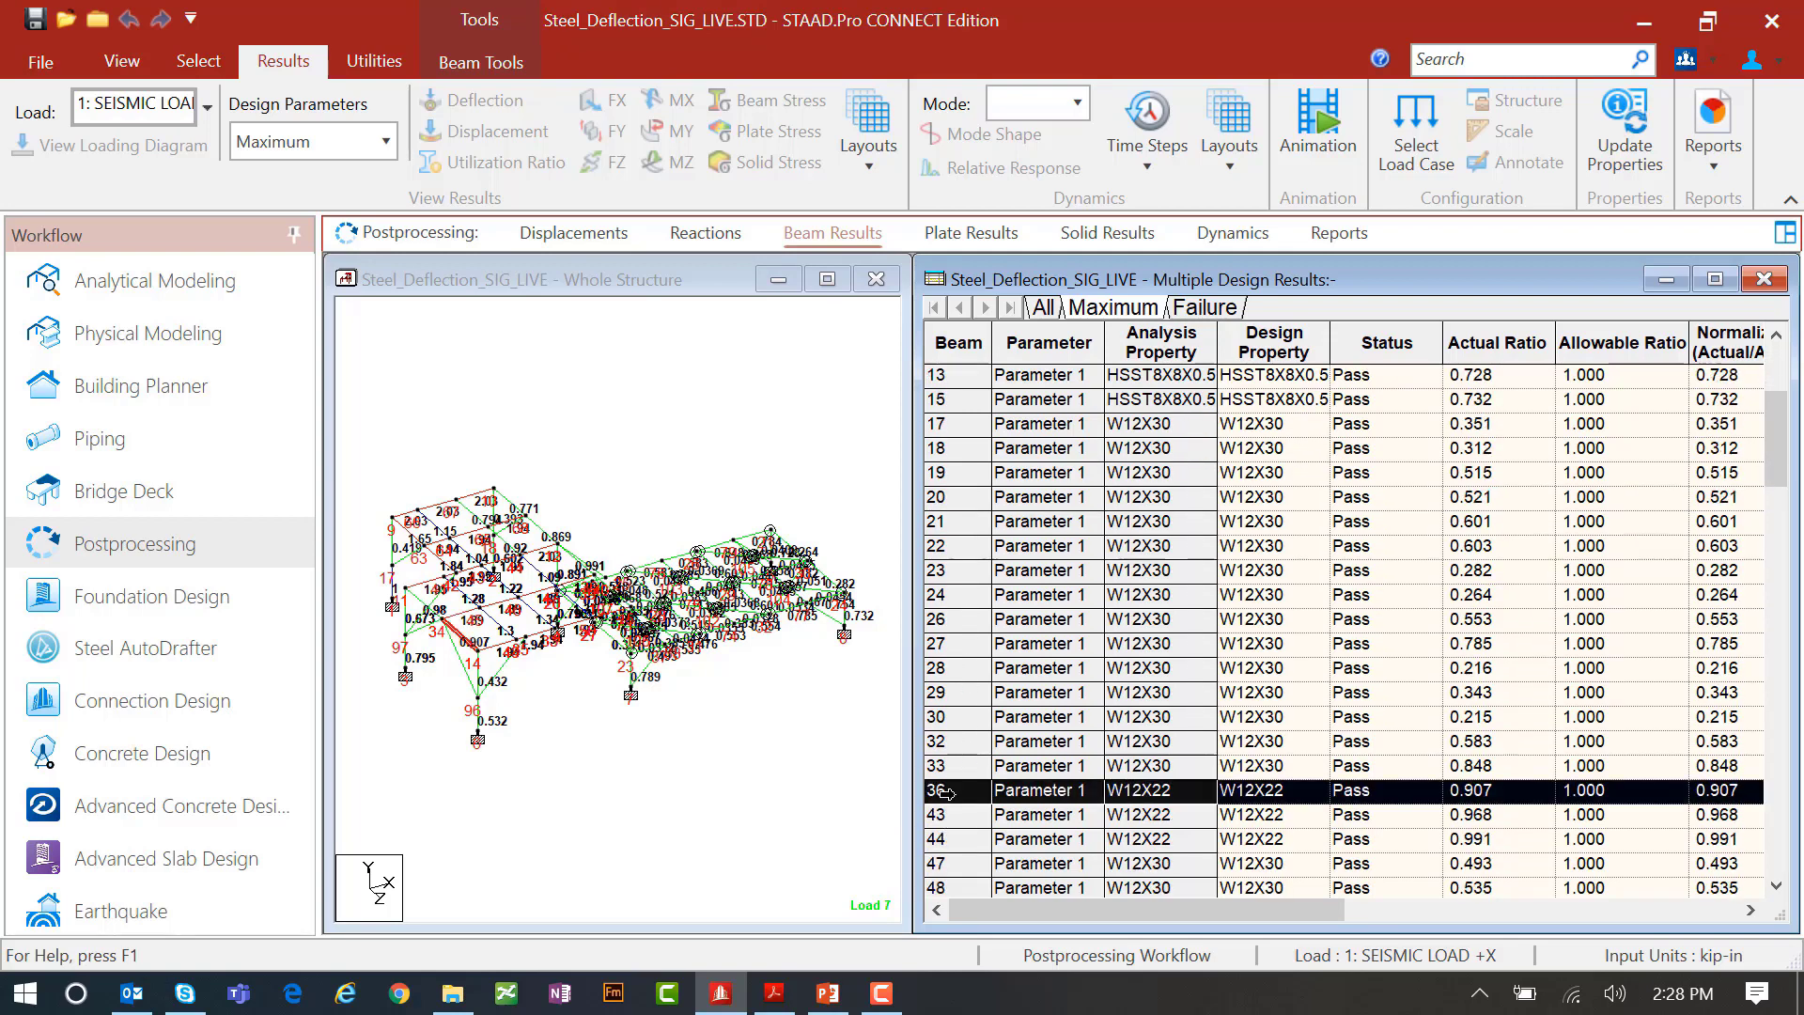
scroll(959, 832, down, 3)
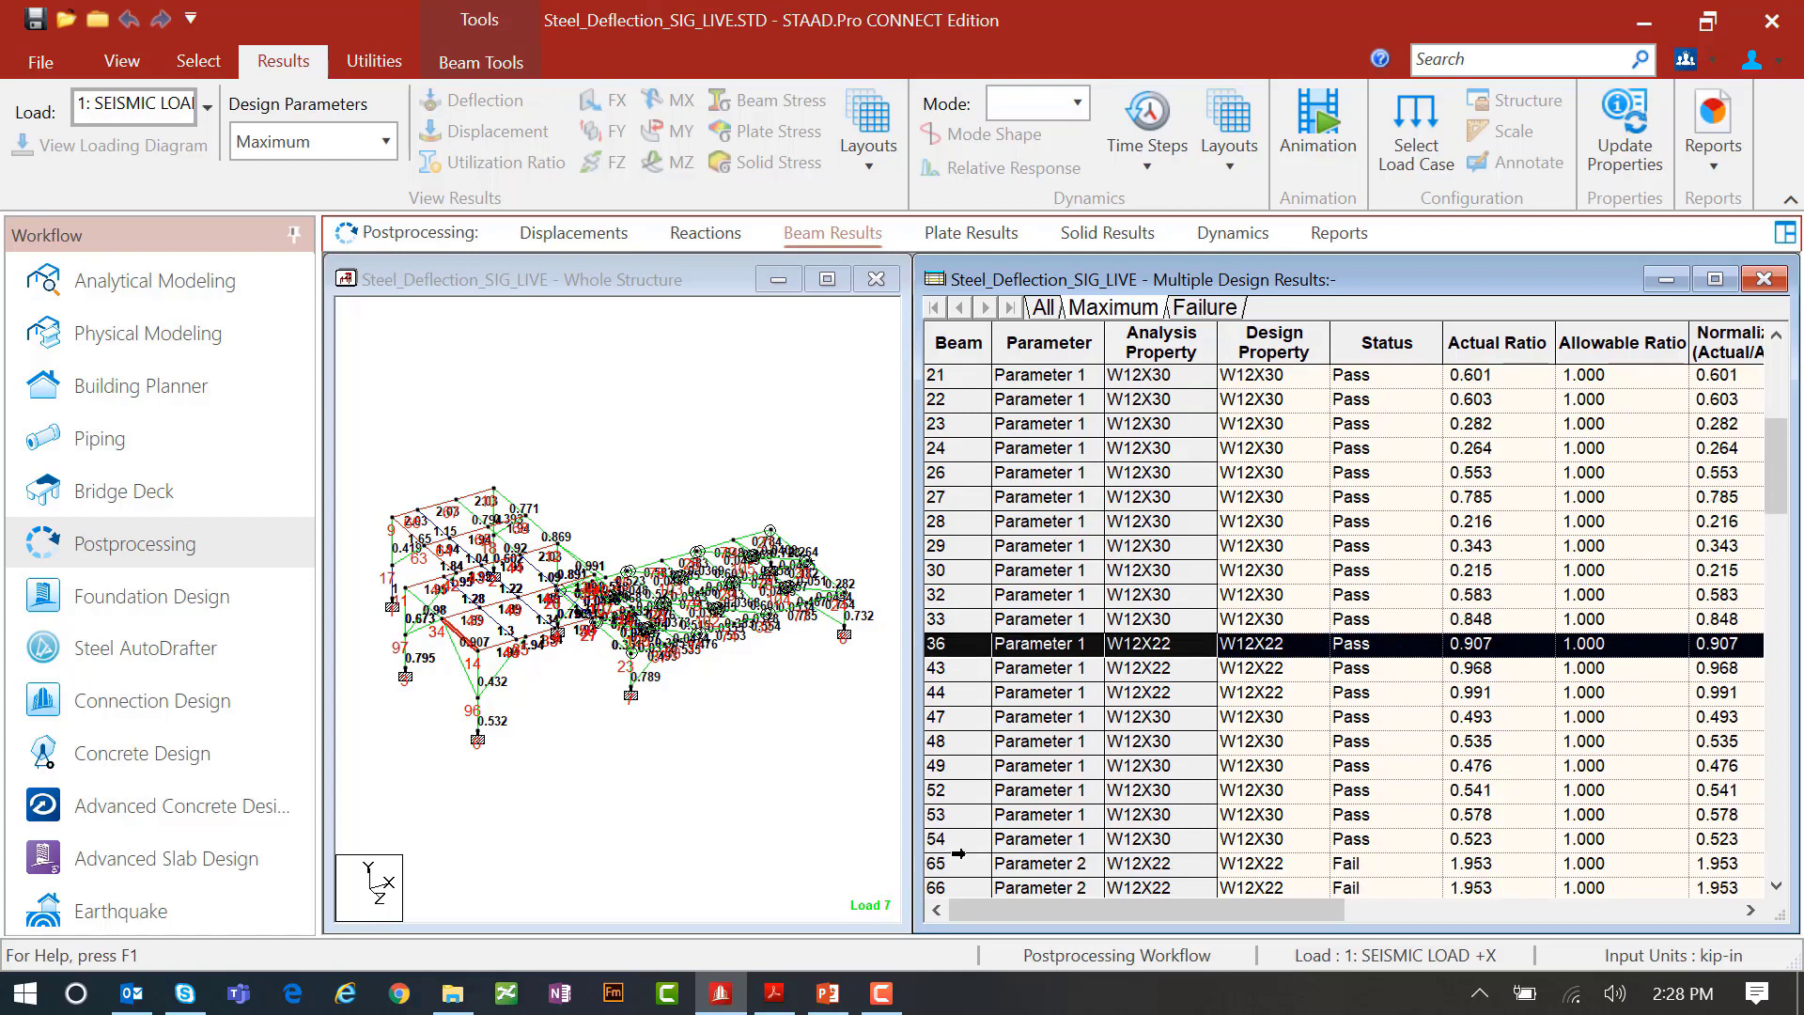
click(958, 865)
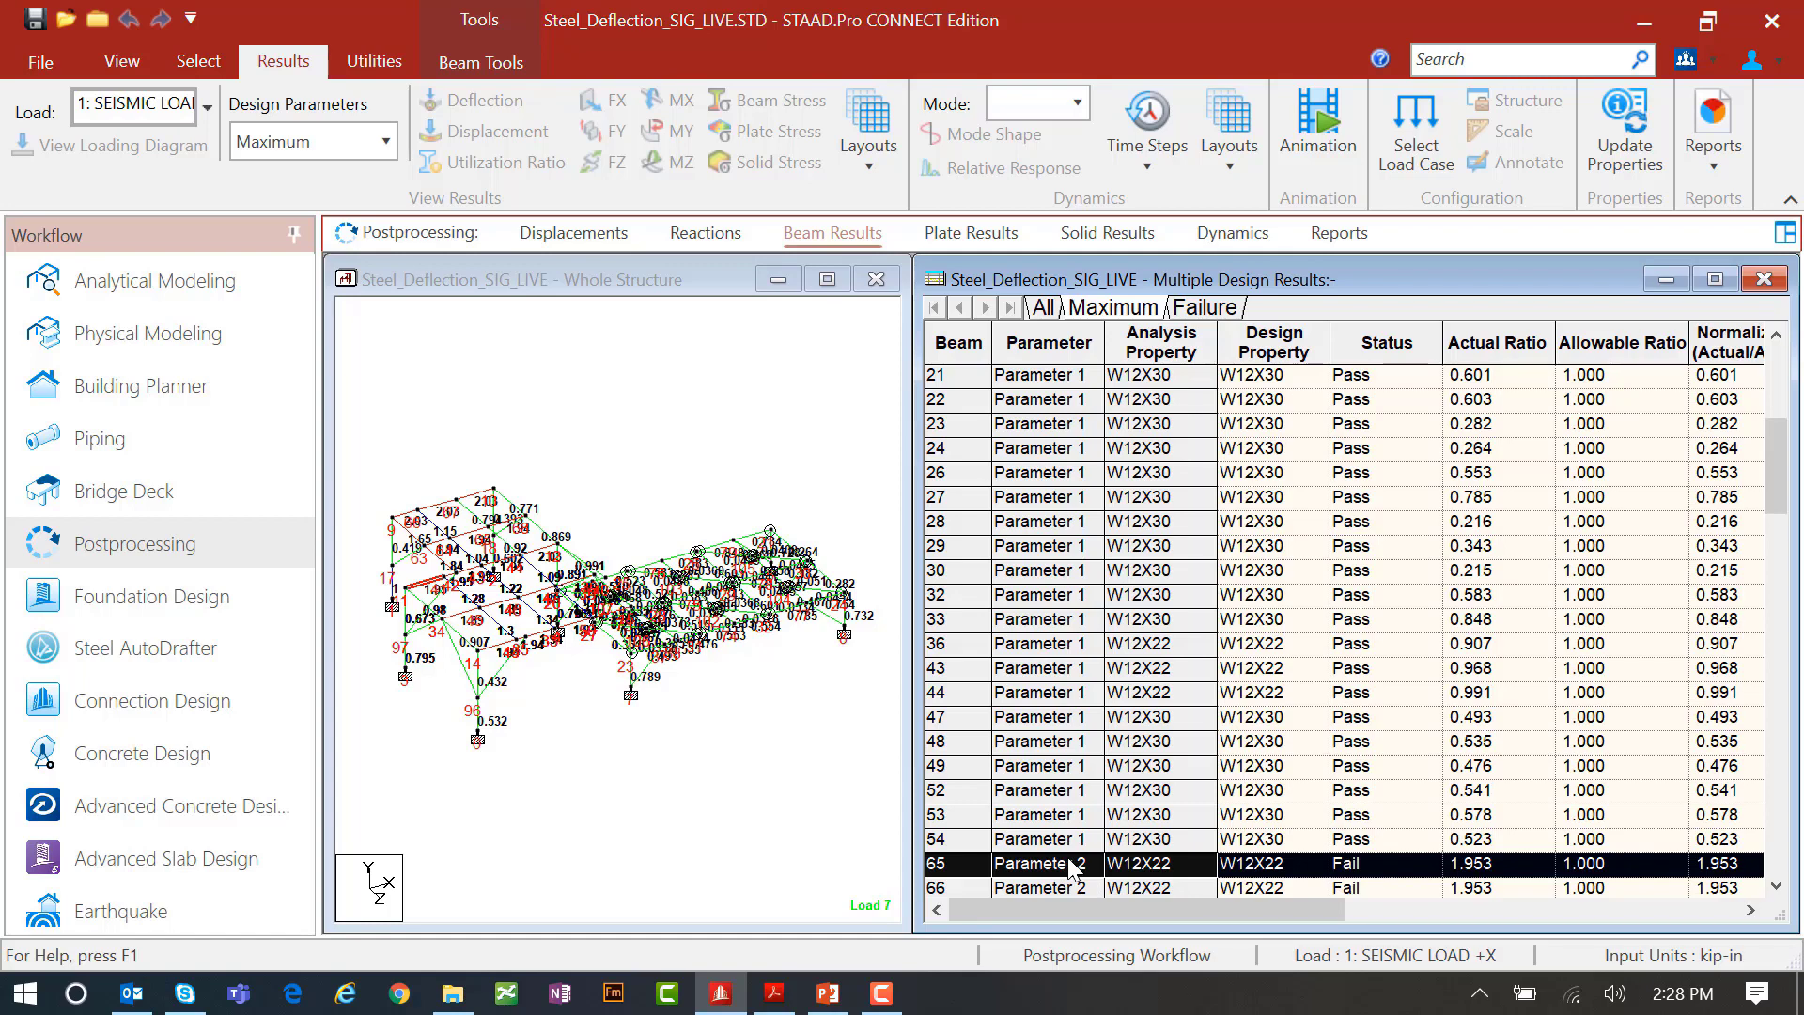
Filter to the Failure tab and step through failing beams 3, 65, 66, 68 and 69 (ratio 2.032)
click(1204, 310)
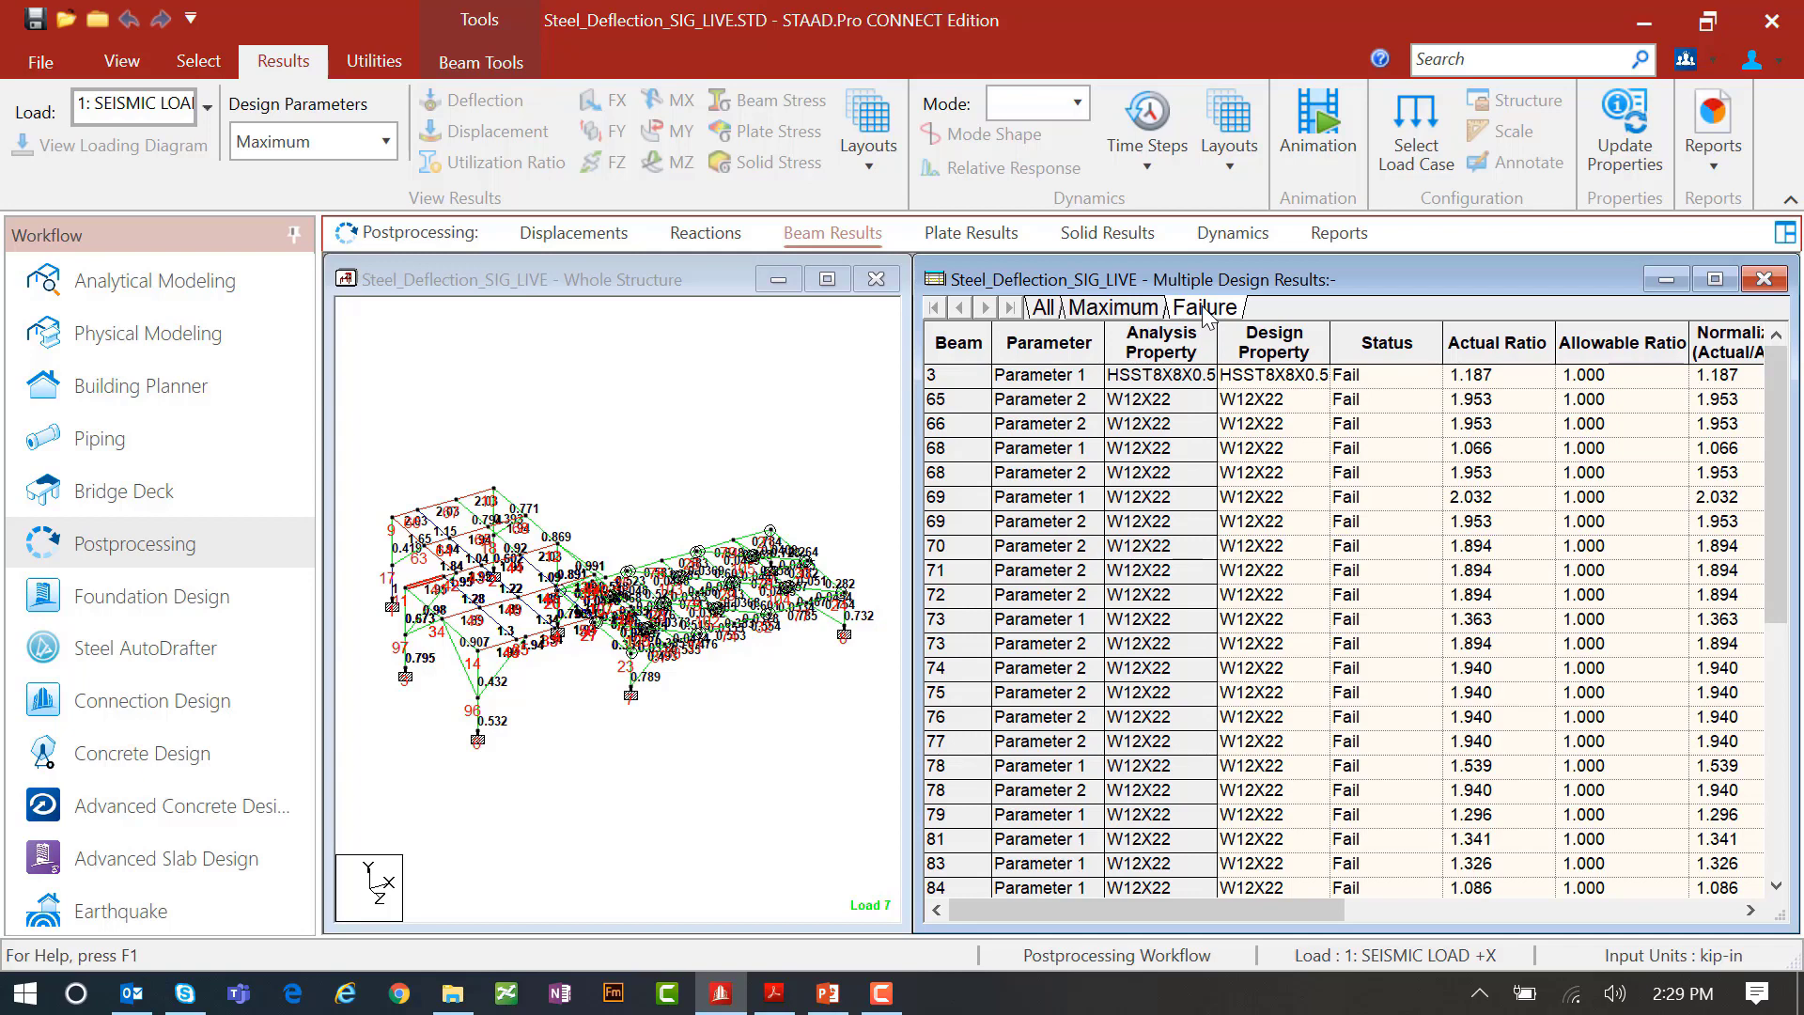
click(1037, 380)
click(1038, 399)
click(1038, 423)
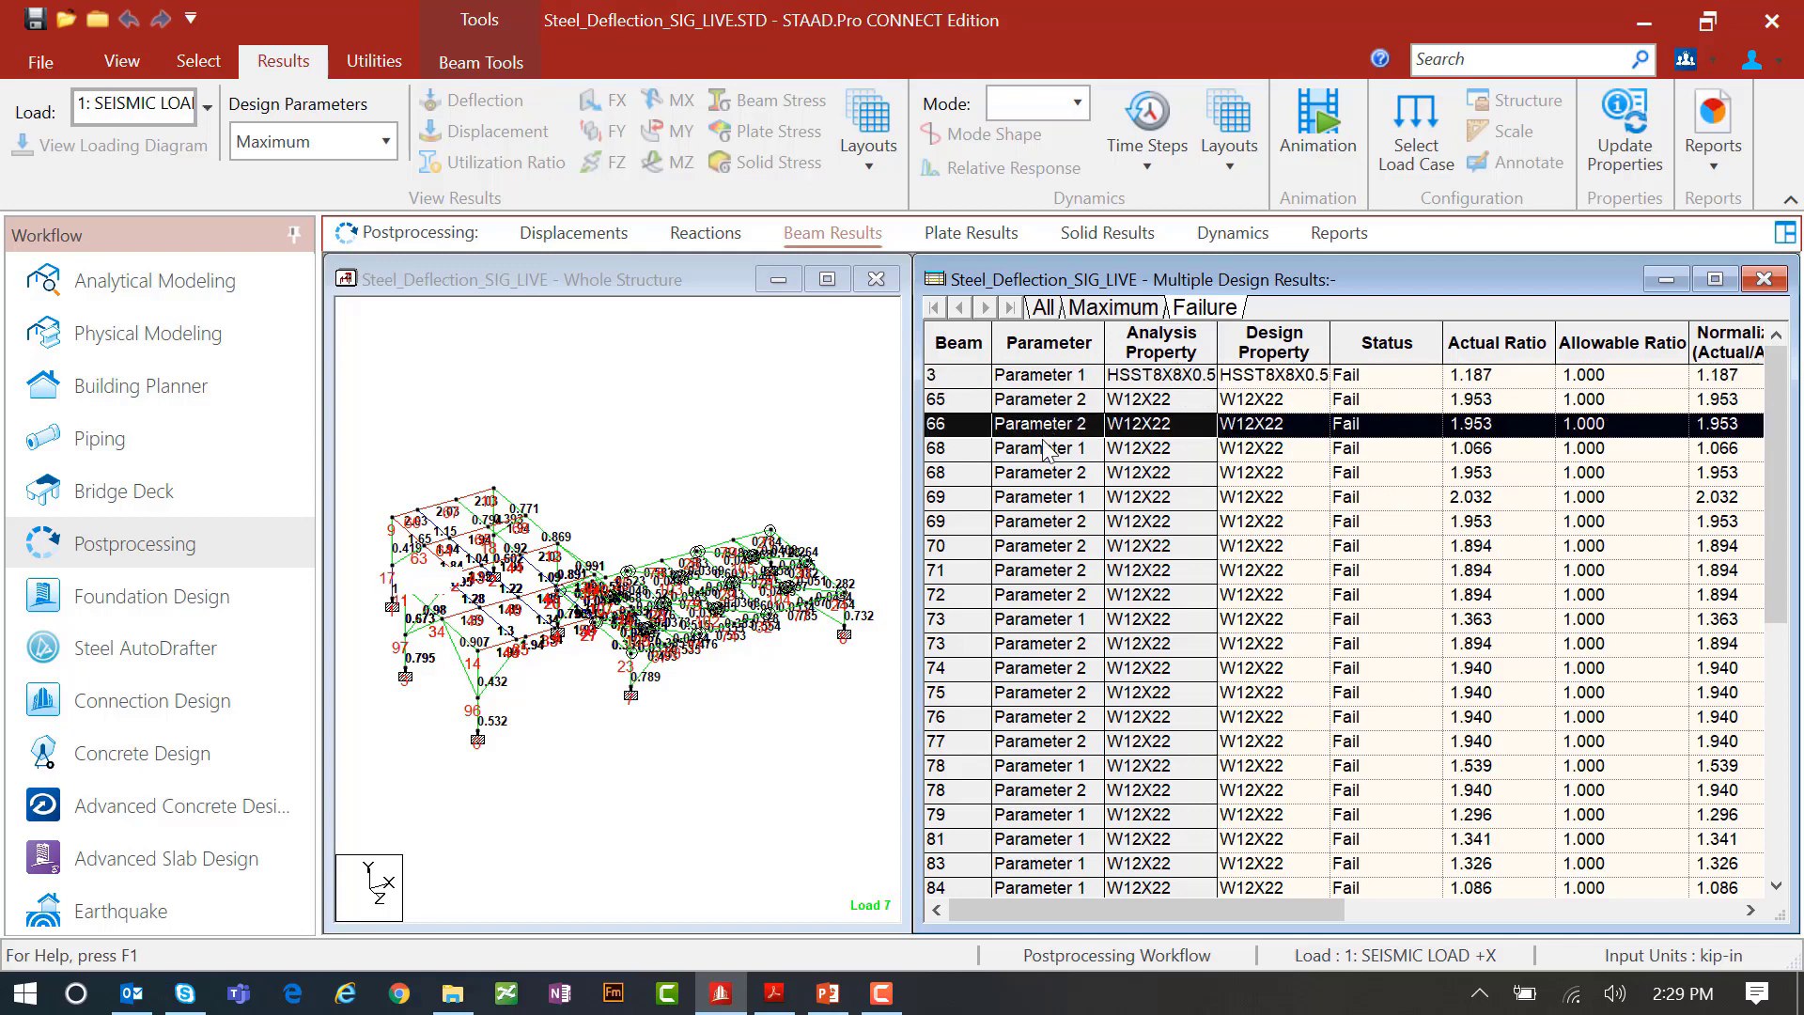
click(1039, 448)
click(1041, 472)
click(1039, 498)
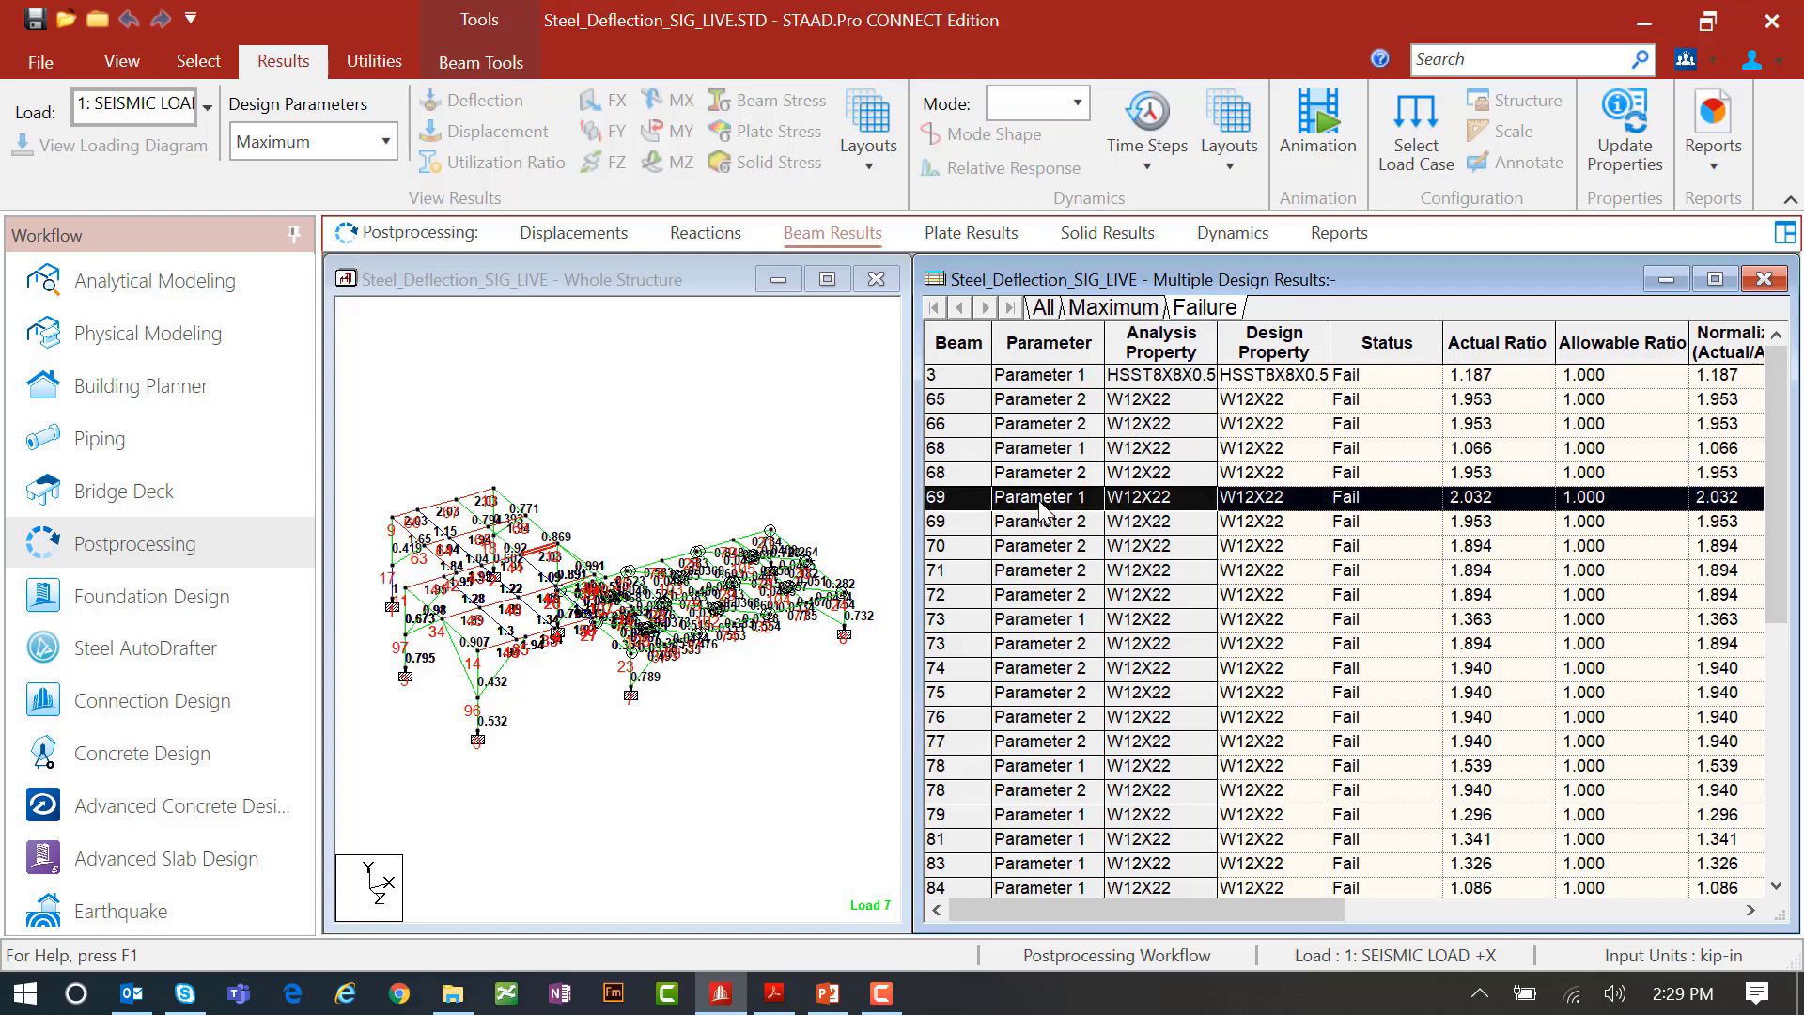